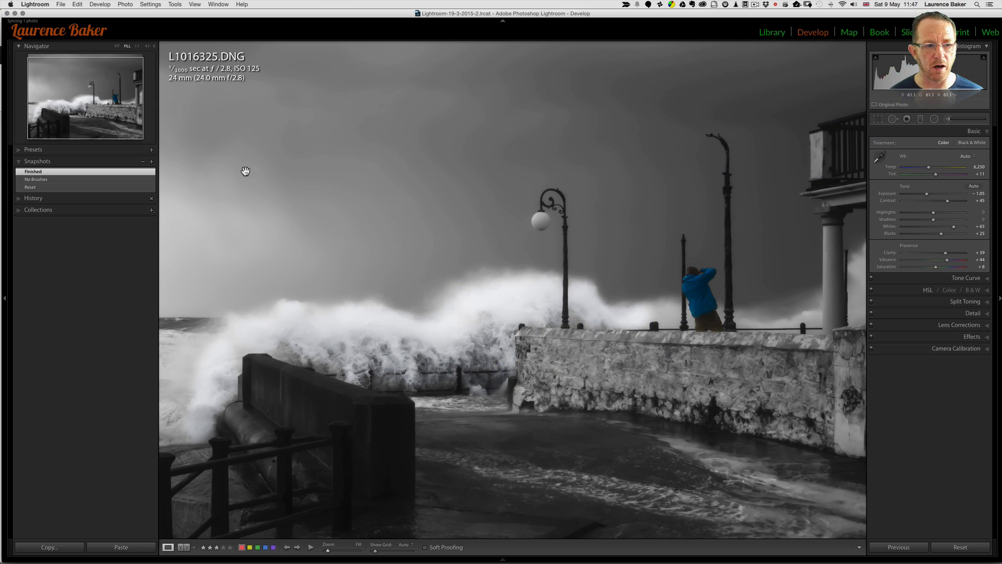
Compare the photo's Reset and Finished snapshots, and display the HSL settings behind the Finished version.
click(42, 190)
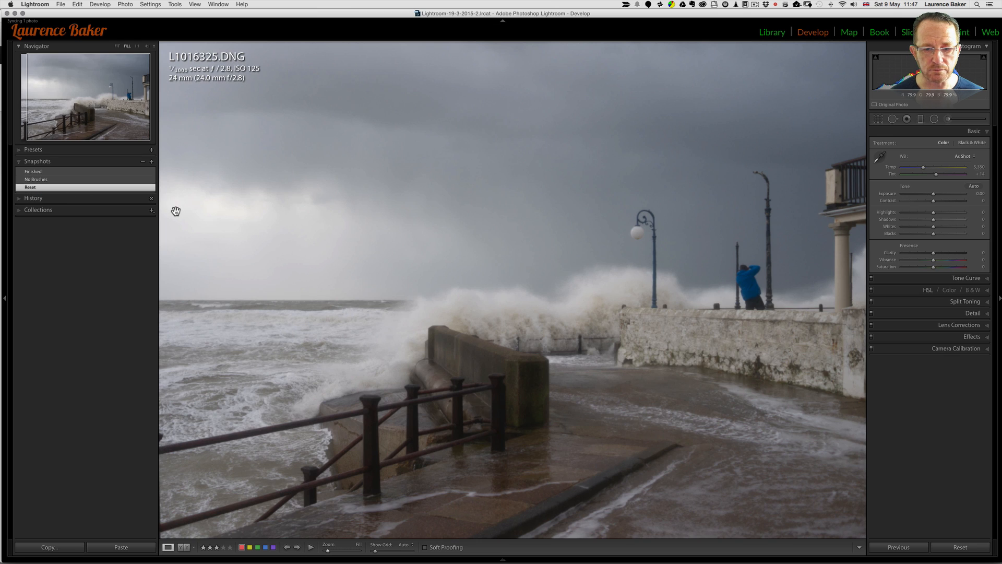
click(45, 172)
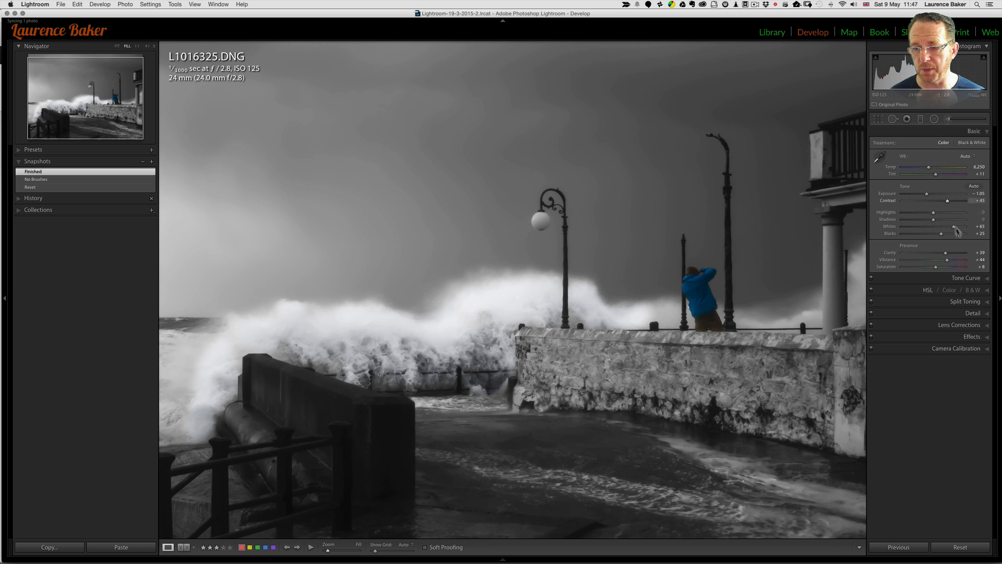
click(907, 290)
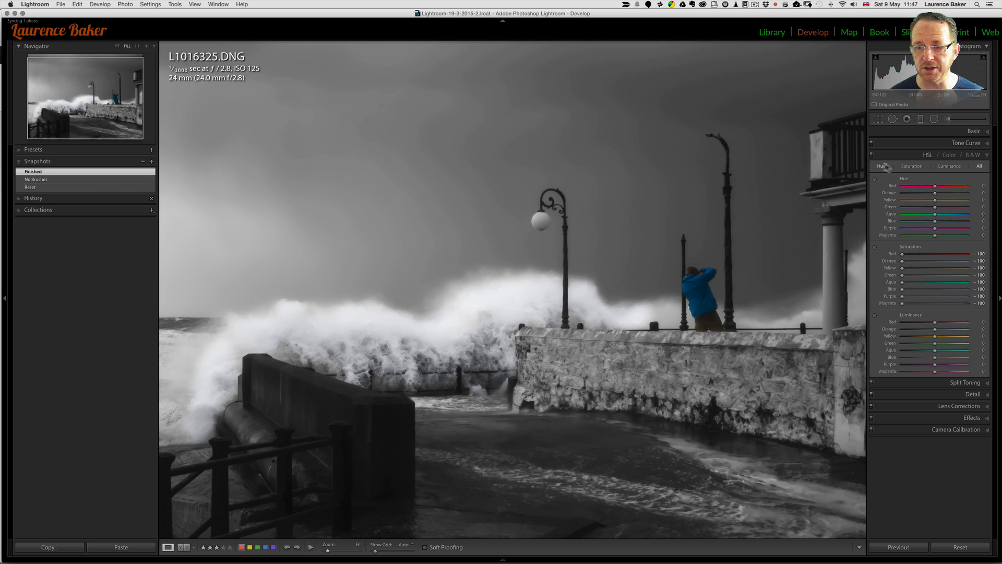
Load the No Brushes snapshot and activate the Adjustment Brush.
click(48, 179)
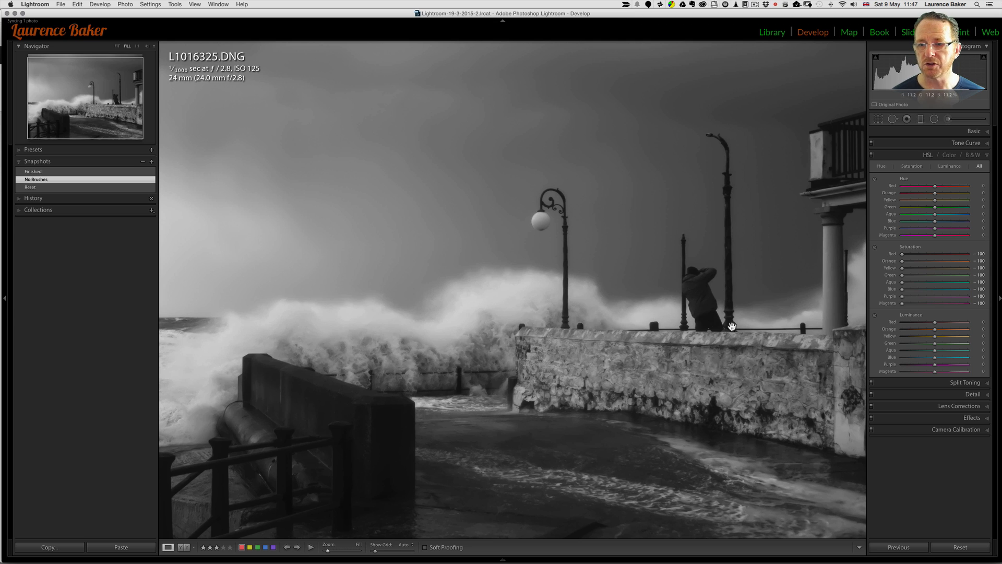
key(k)
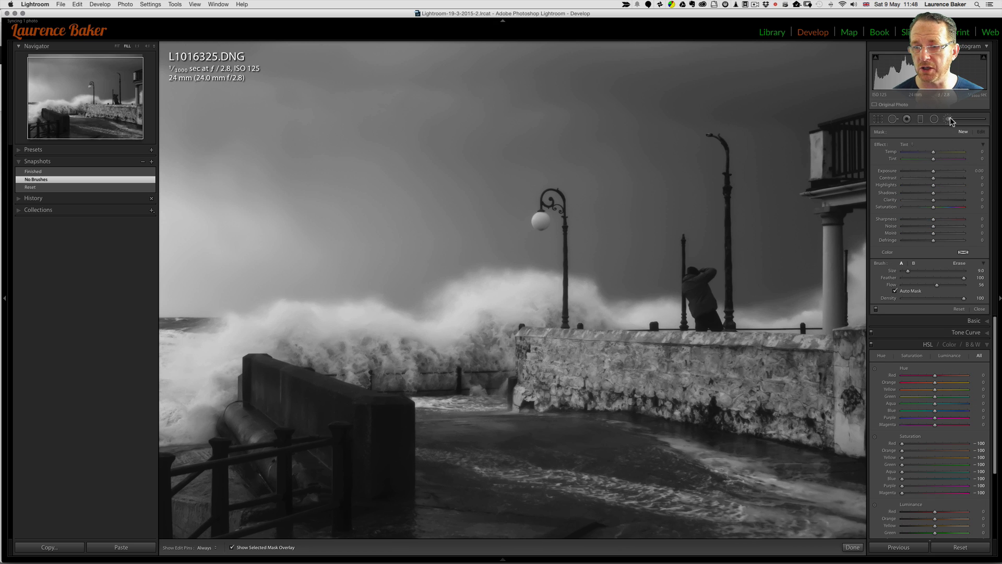
click(176, 6)
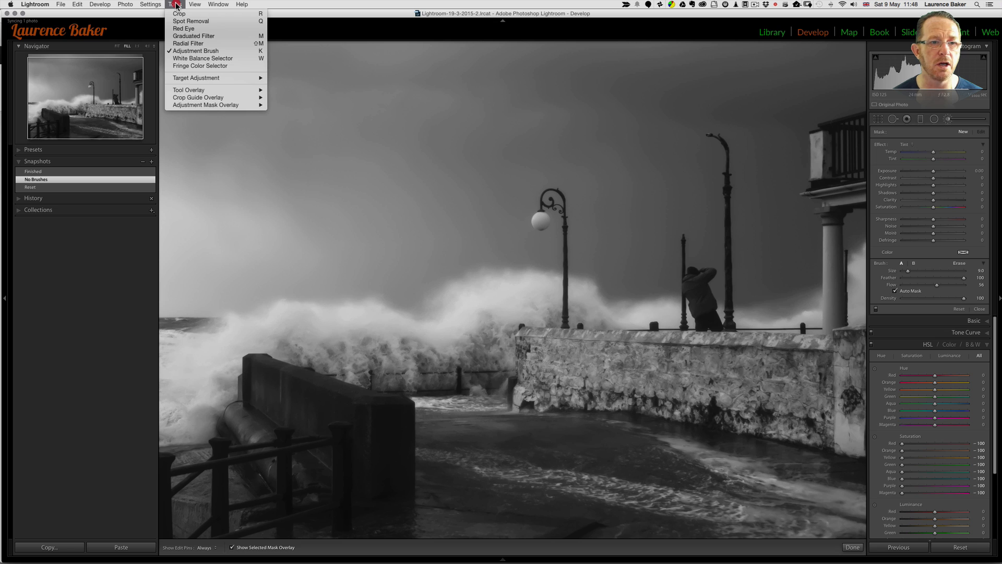
click(175, 5)
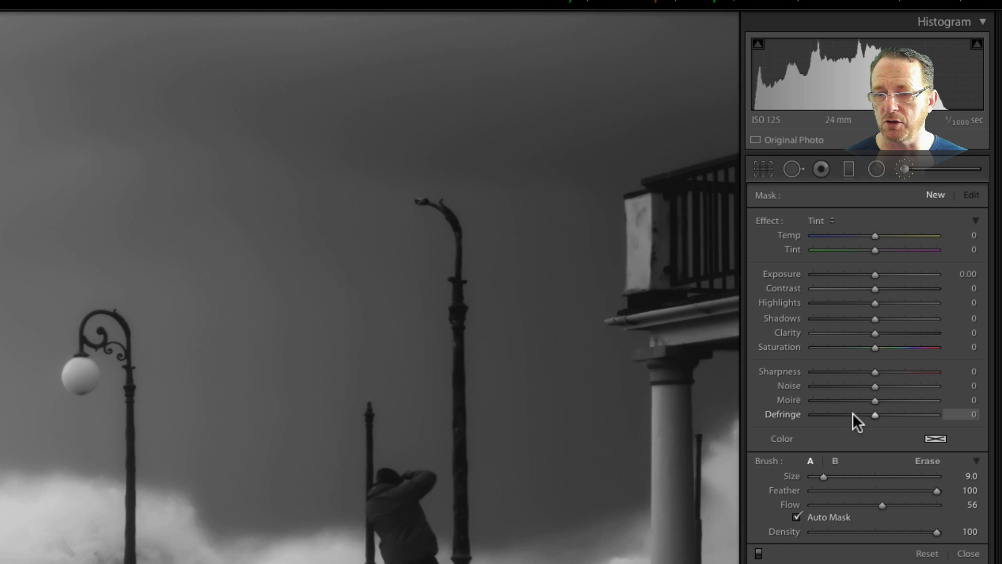
Set the Adjustment Brush's tint colour to teal with hue 170 and saturation 61%.
click(929, 437)
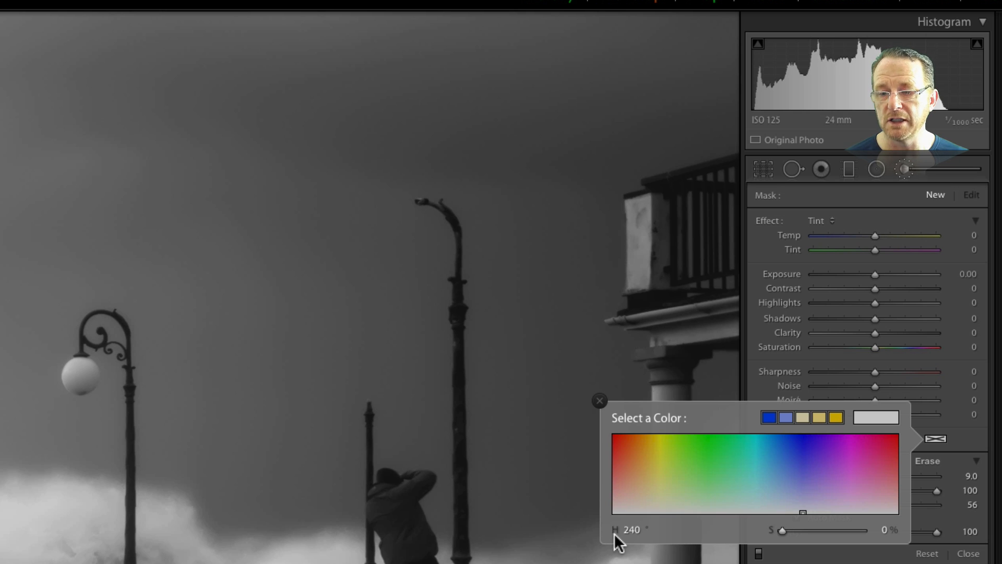
click(616, 440)
click(619, 439)
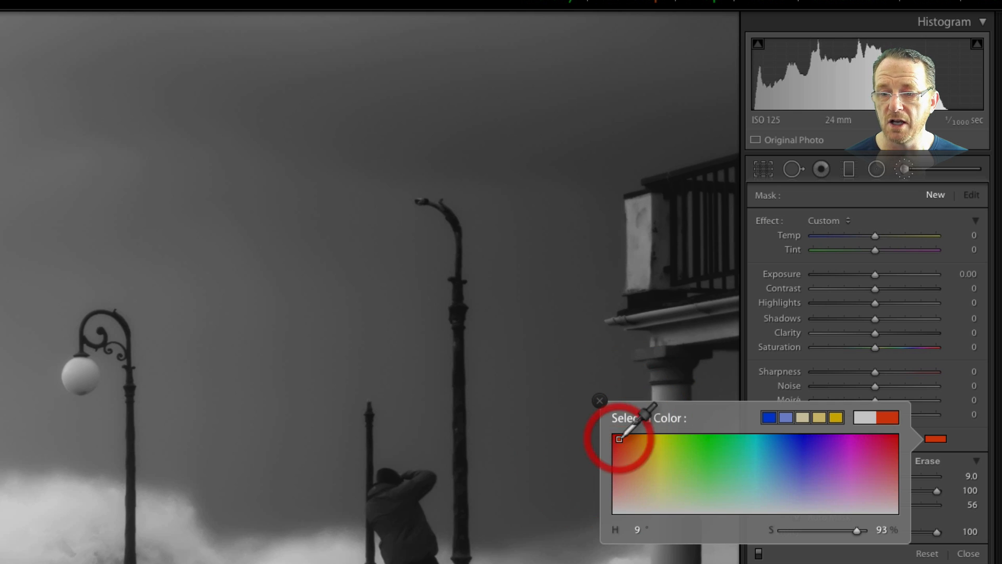
click(877, 446)
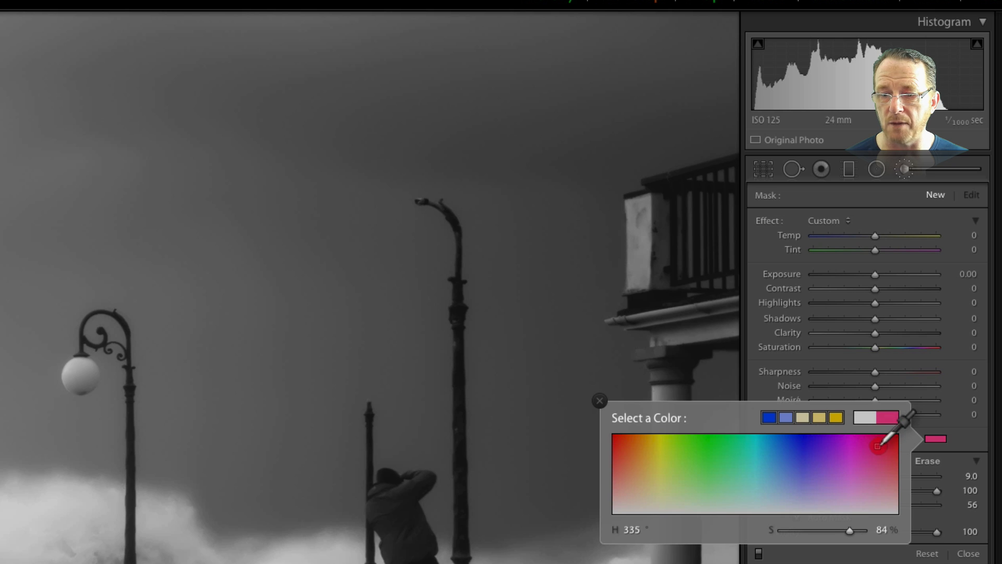
click(889, 441)
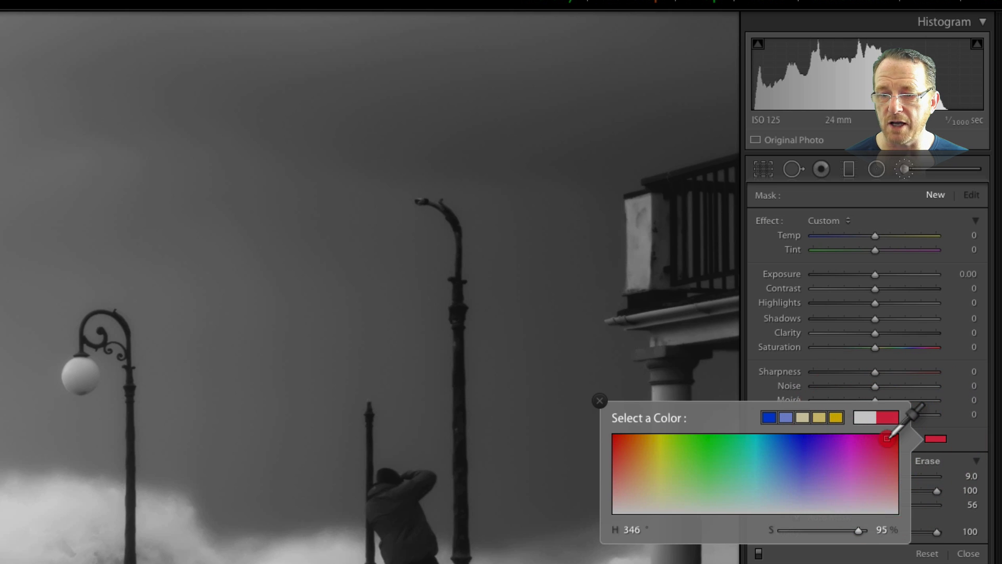
click(889, 435)
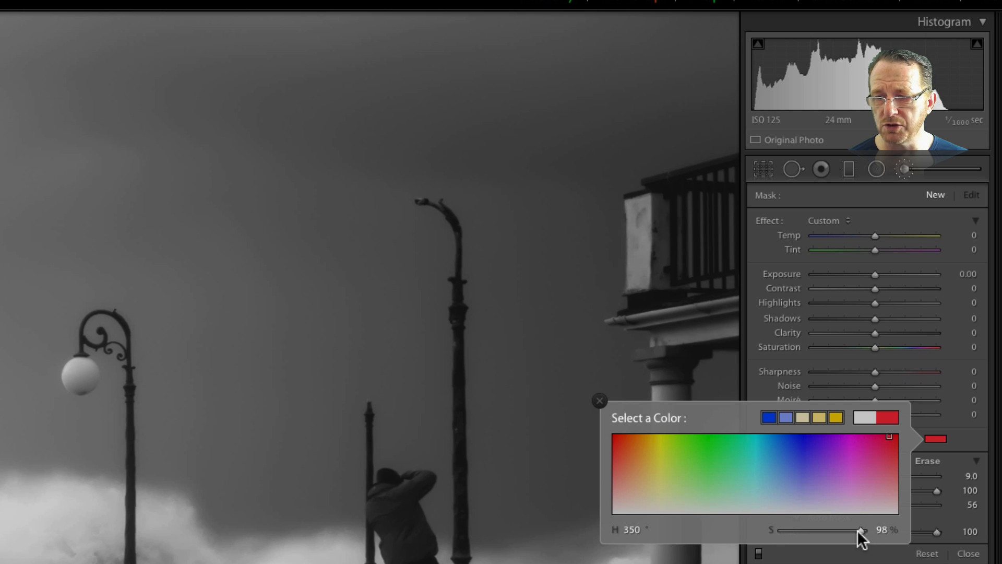
mouse_move(858, 531)
mouse_down()
mouse_move(790, 544)
mouse_move(801, 546)
mouse_move(789, 530)
mouse_move(841, 537)
mouse_move(787, 543)
mouse_move(846, 547)
mouse_move(800, 545)
mouse_move(828, 540)
mouse_up()
click(748, 475)
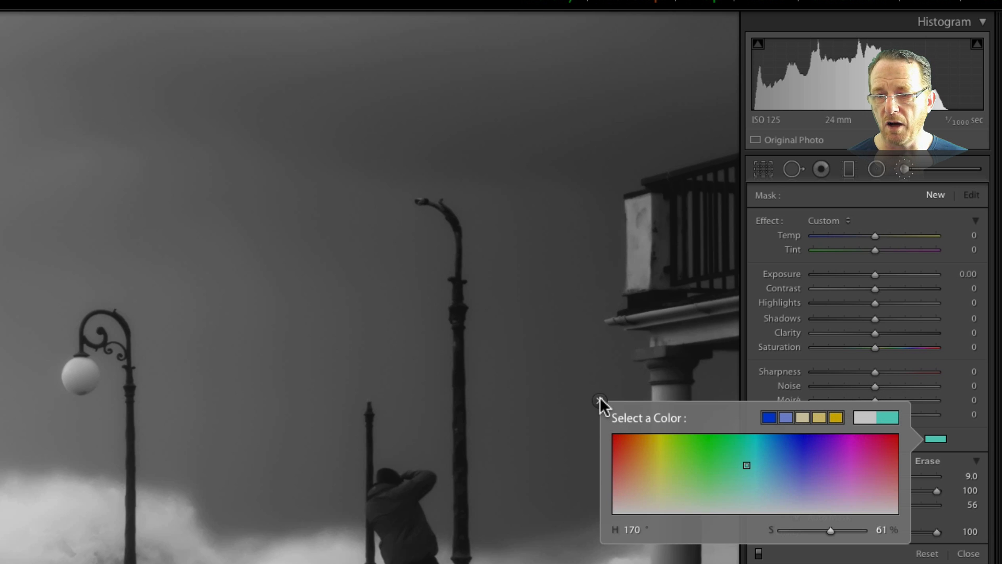
click(599, 401)
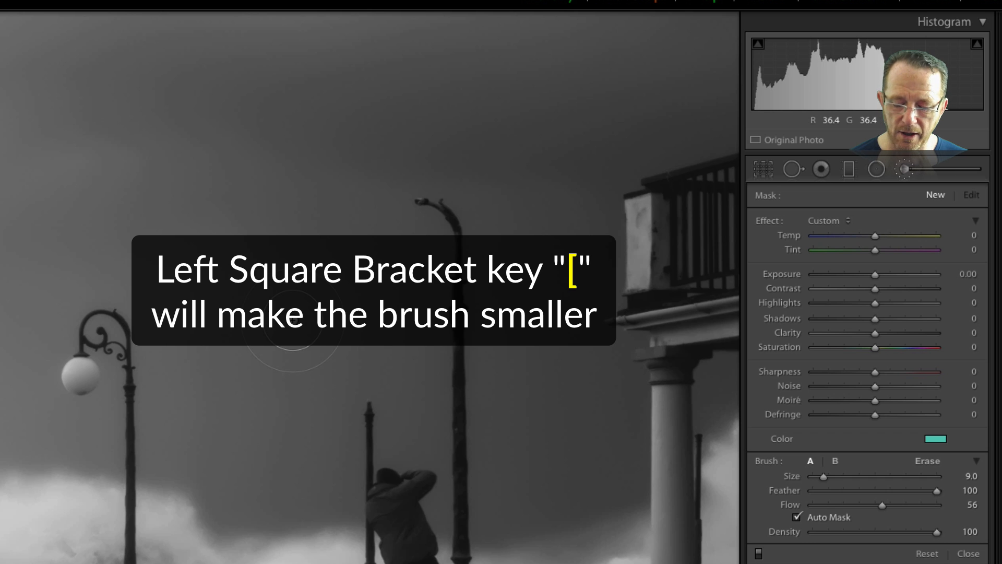
Try smaller and larger brush sizes, settling on size 11, and set the brush feather to 26.
key(bracketleft)
key(bracketleft)
key(bracketleft)
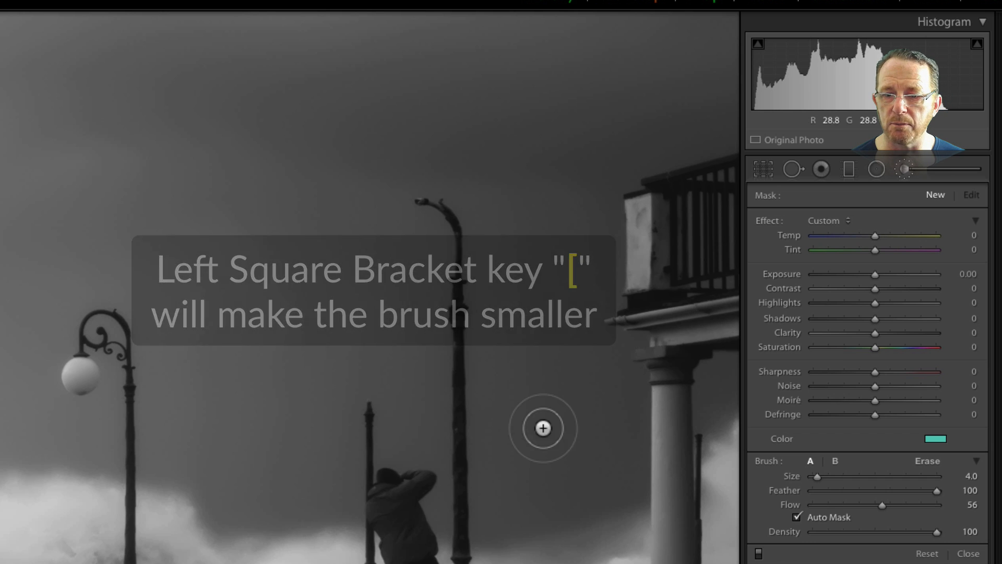
key(bracketright)
key(bracketright)
key(bracketright)
key(bracketright)
key(bracketright)
key(bracketright)
key(bracketright)
key(bracketright)
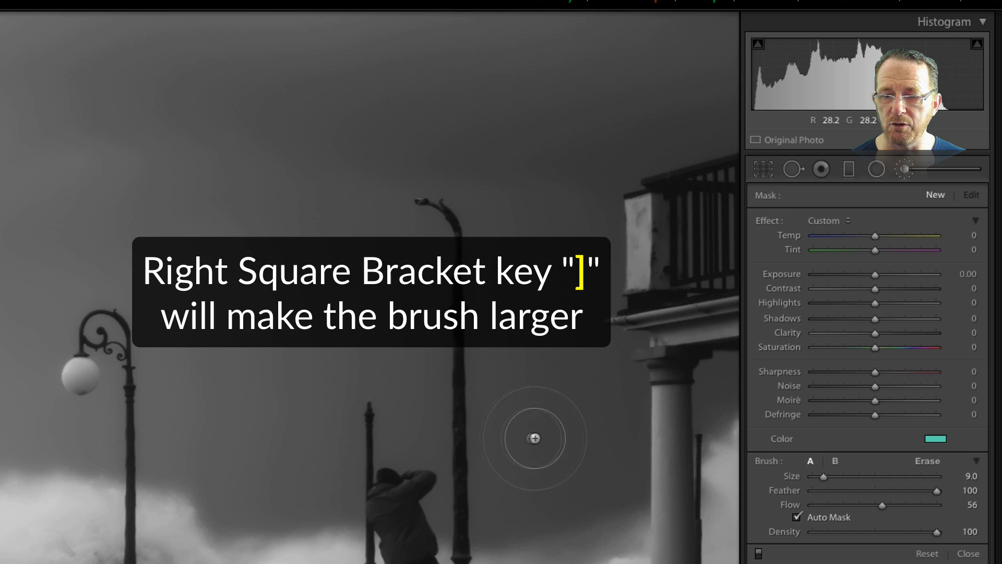
key(bracketleft)
key(bracketleft)
key(bracketleft)
key(bracketleft)
key(bracketleft)
key(bracketleft)
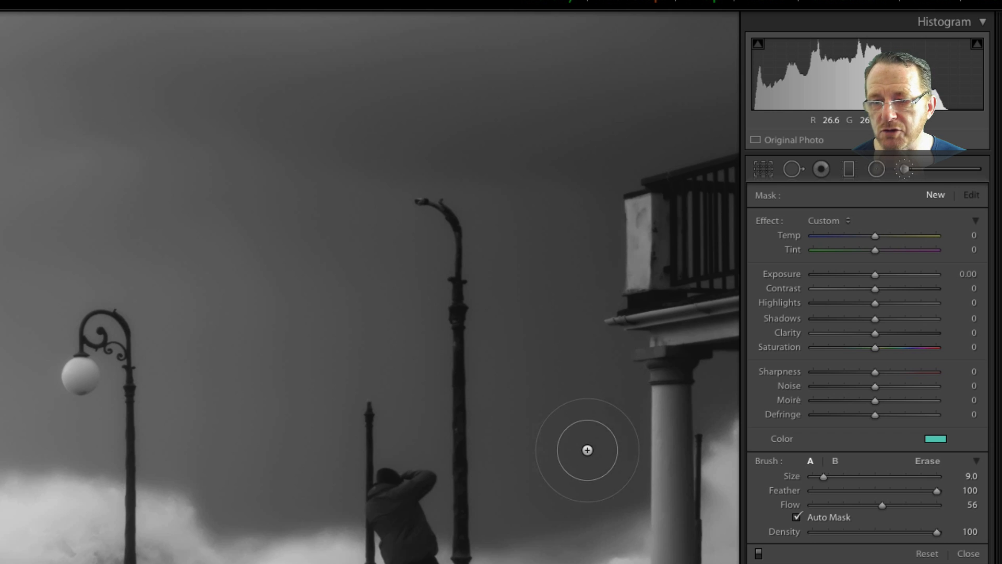
key(bracketright)
key(bracketright)
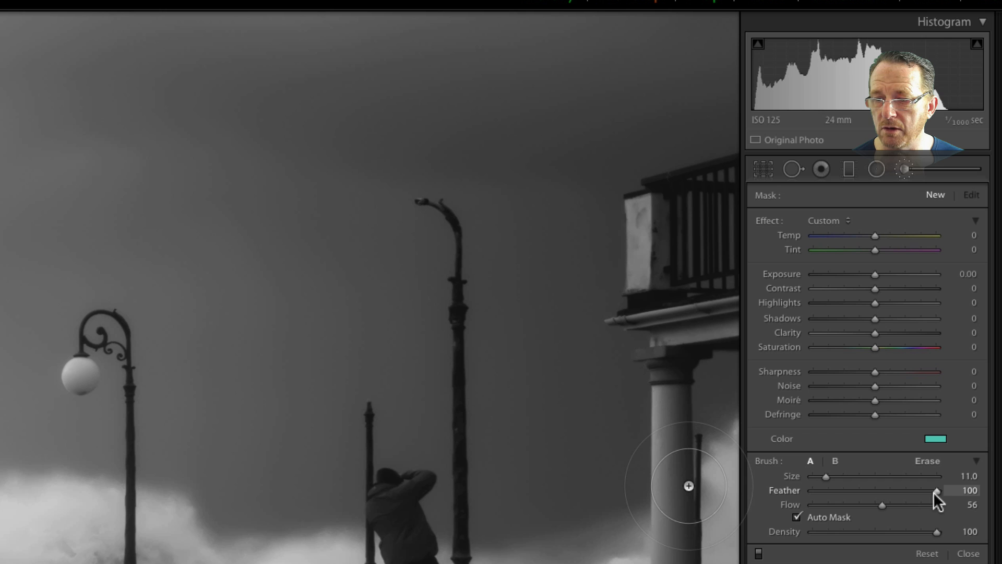
drag(935, 491, 845, 490)
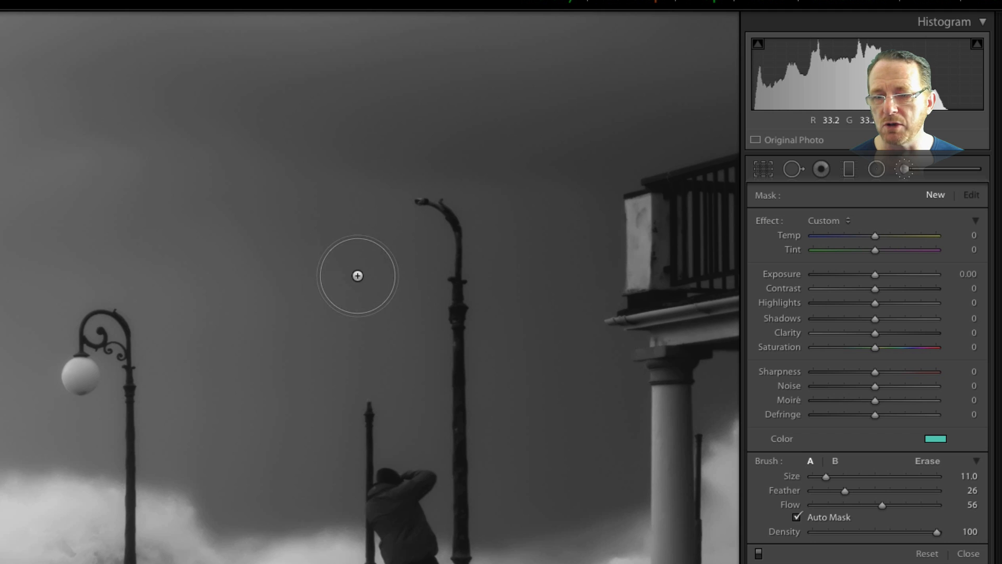
Paint test strokes across the sky, first at brush density 100 and again at 54, and restore the density to 100.
mouse_move(371, 281)
mouse_down()
mouse_move(253, 295)
mouse_move(40, 284)
mouse_up()
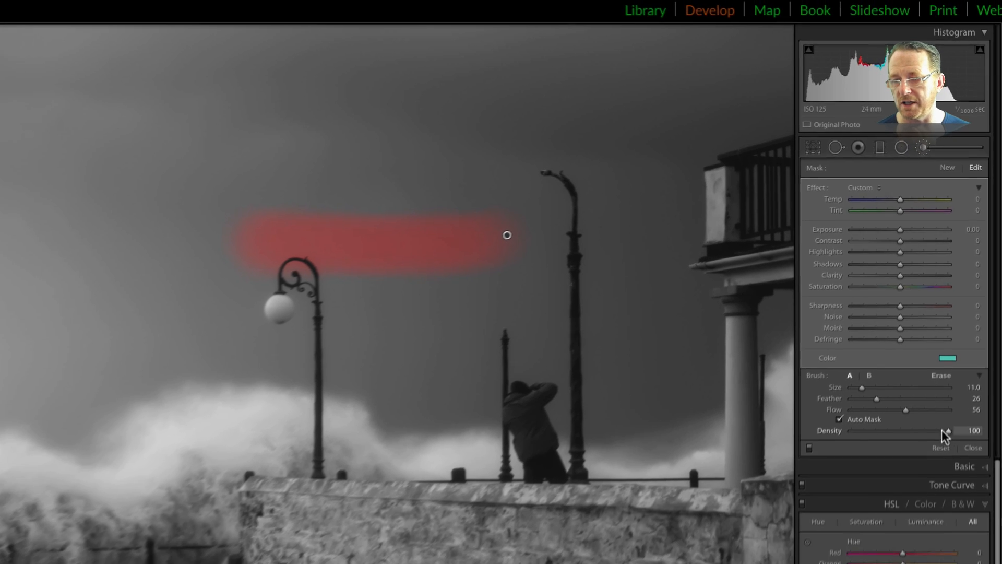
drag(947, 431, 904, 432)
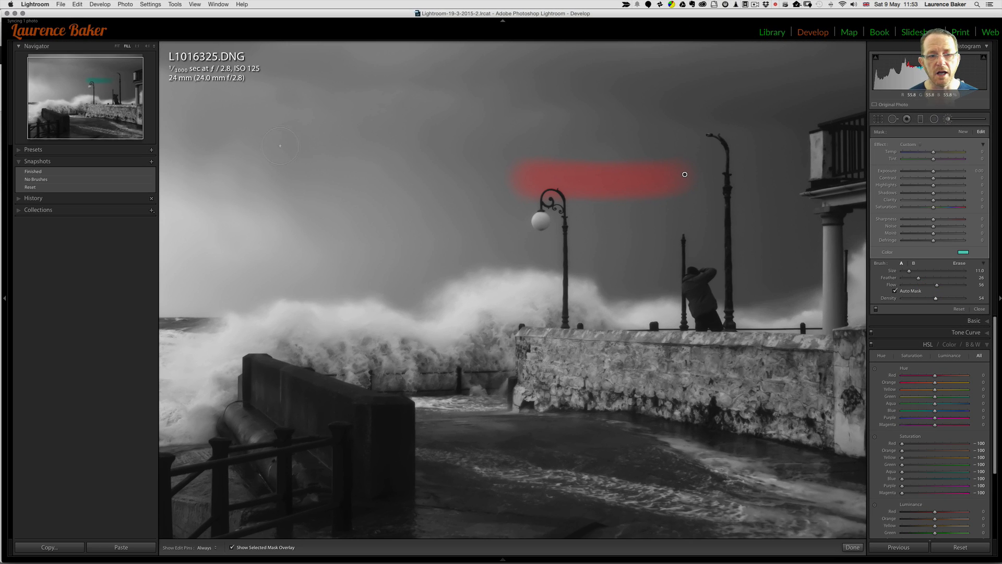
key(h)
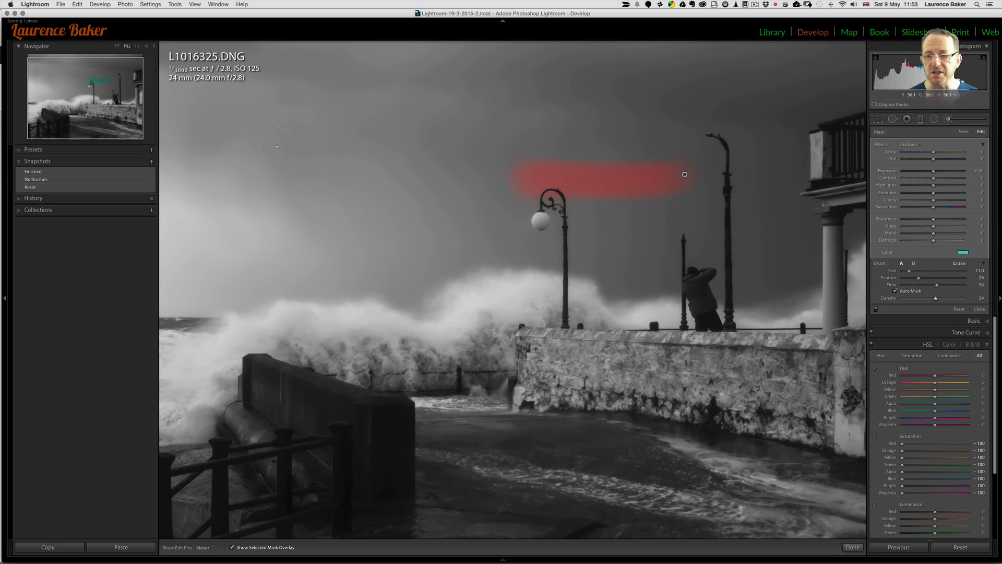
click(272, 144)
drag(405, 144, 283, 146)
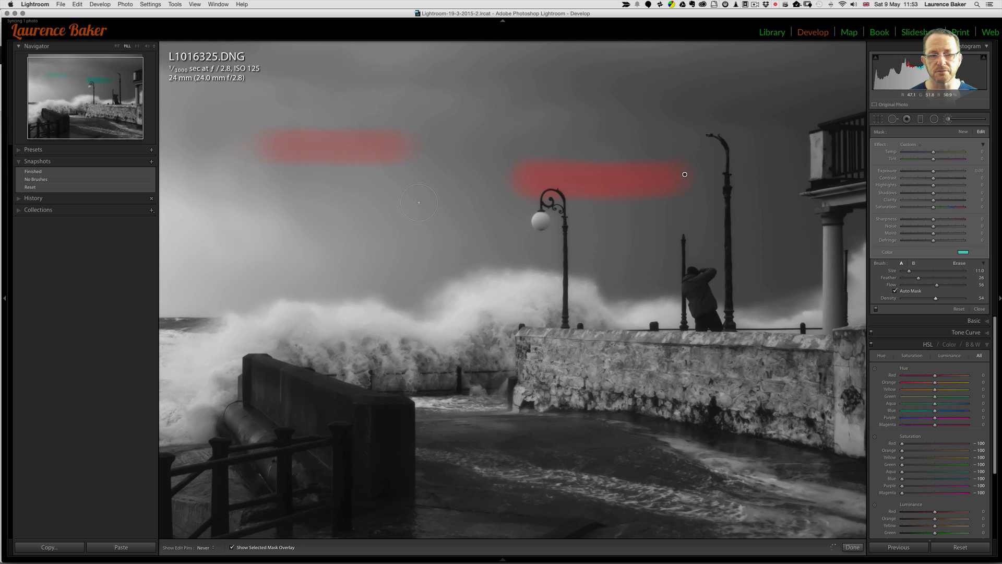
key(h)
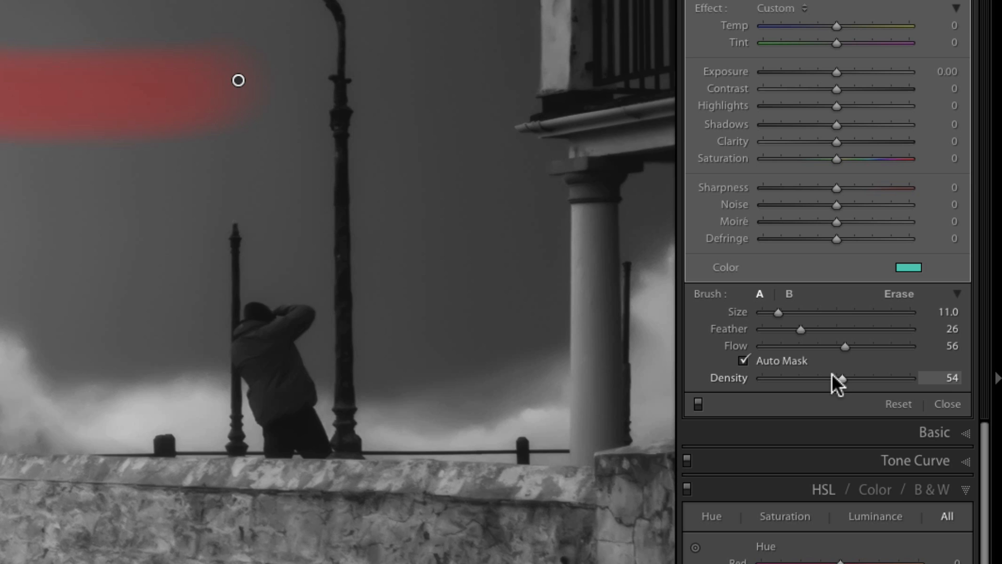
drag(833, 373, 918, 373)
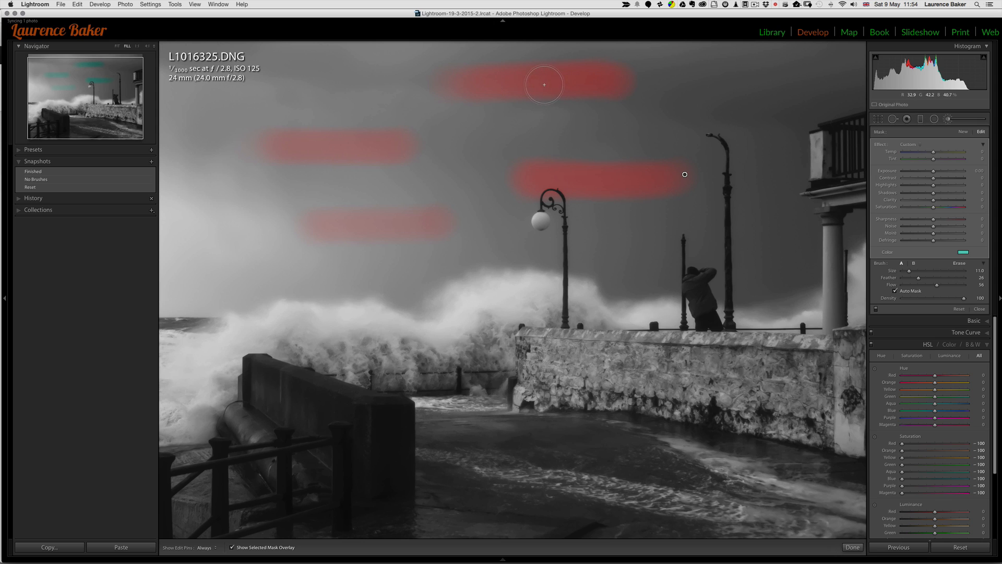
Review the Adjustment Mask Overlay colours and the Tool Overlay options, keeping the tool overlay on Always Show.
click(175, 4)
mouse_move(224, 105)
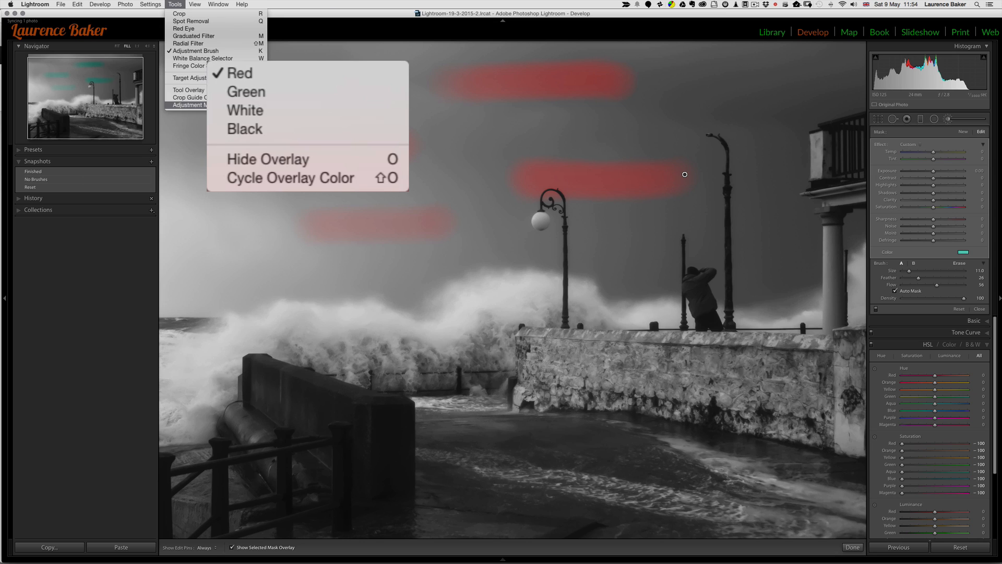
mouse_move(189, 90)
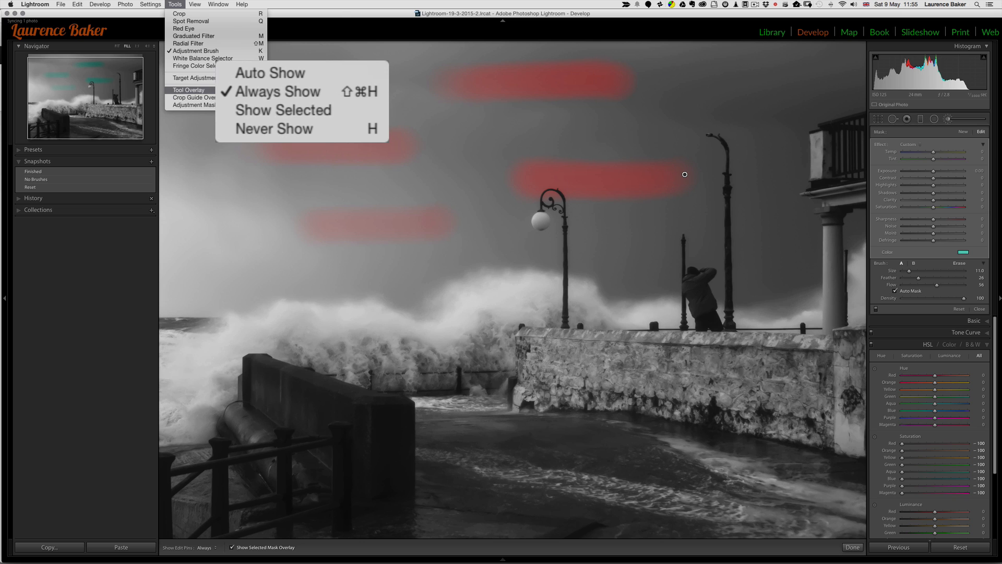
click(292, 98)
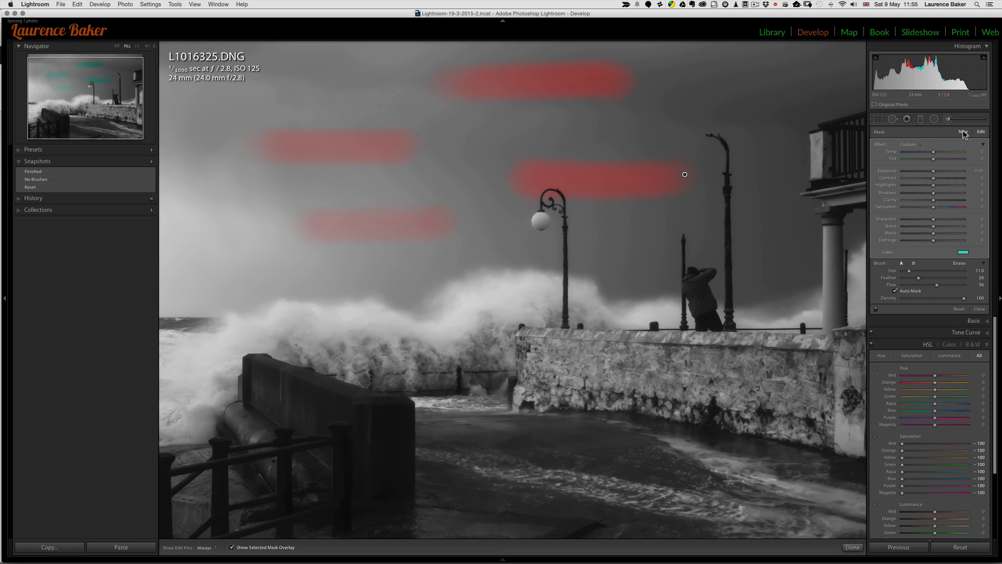
Start a new brush mask with a short stroke in the sky just above the wave, and toggle its mask overlay off and on.
click(963, 132)
key(shift+o)
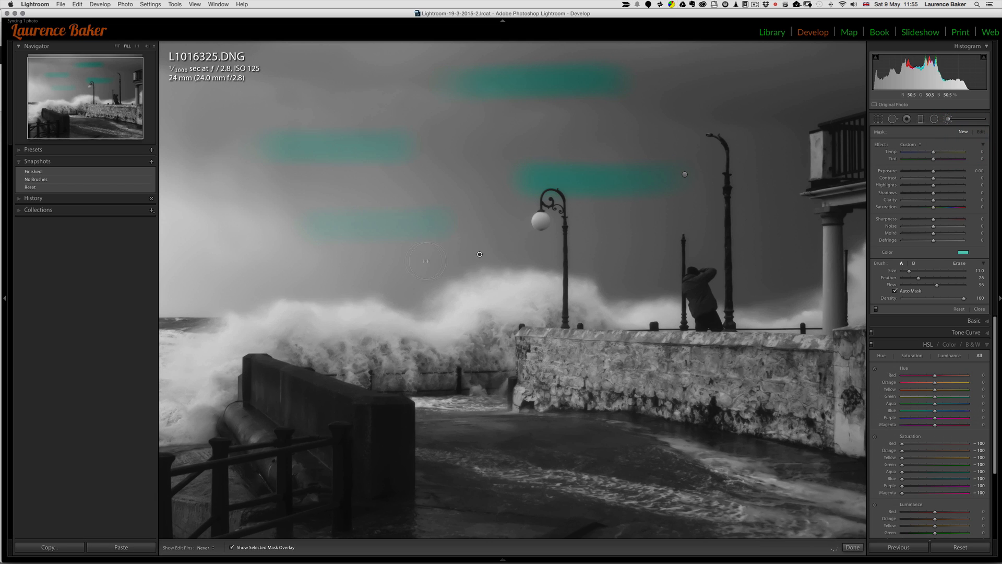
drag(380, 264, 362, 267)
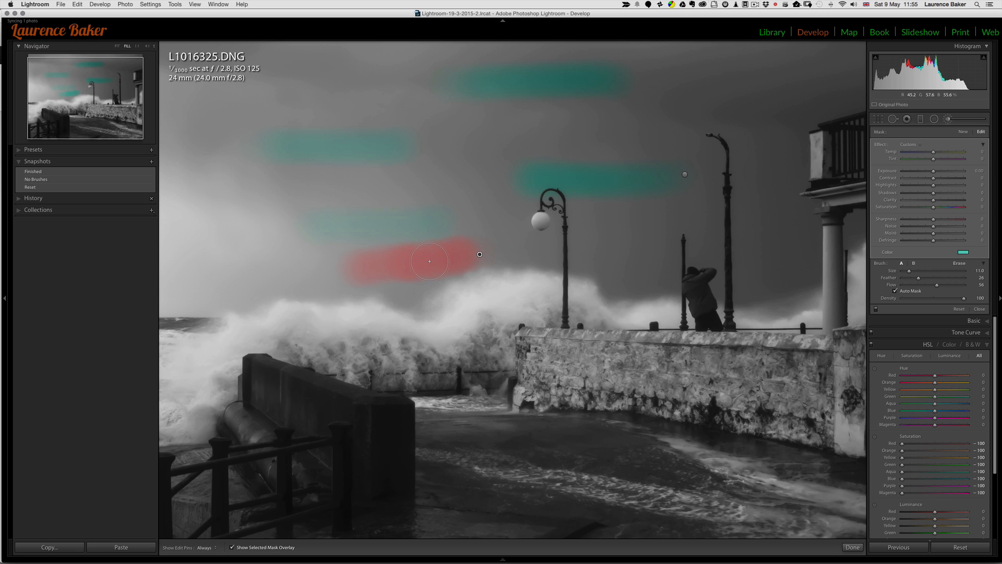
key(o)
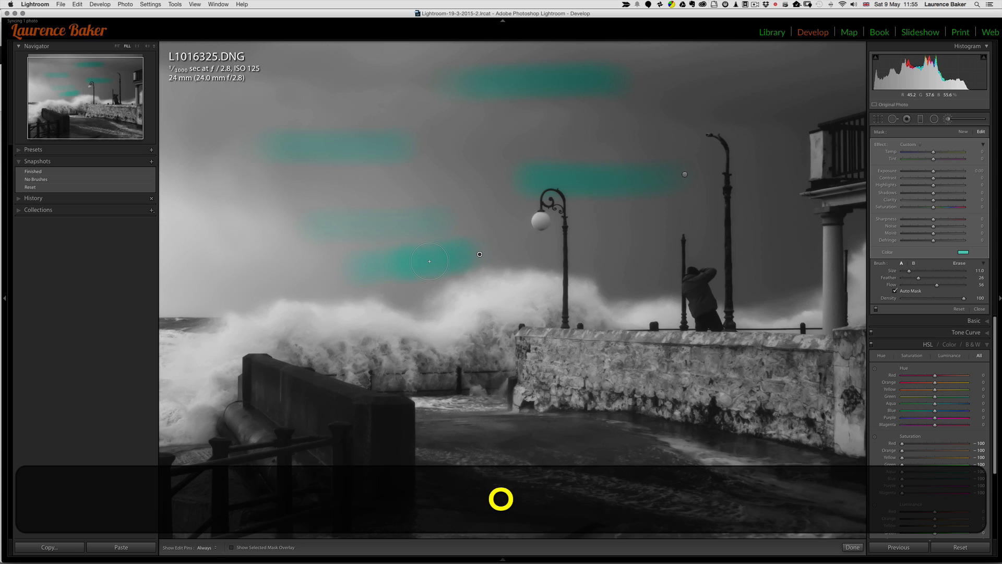
key(o)
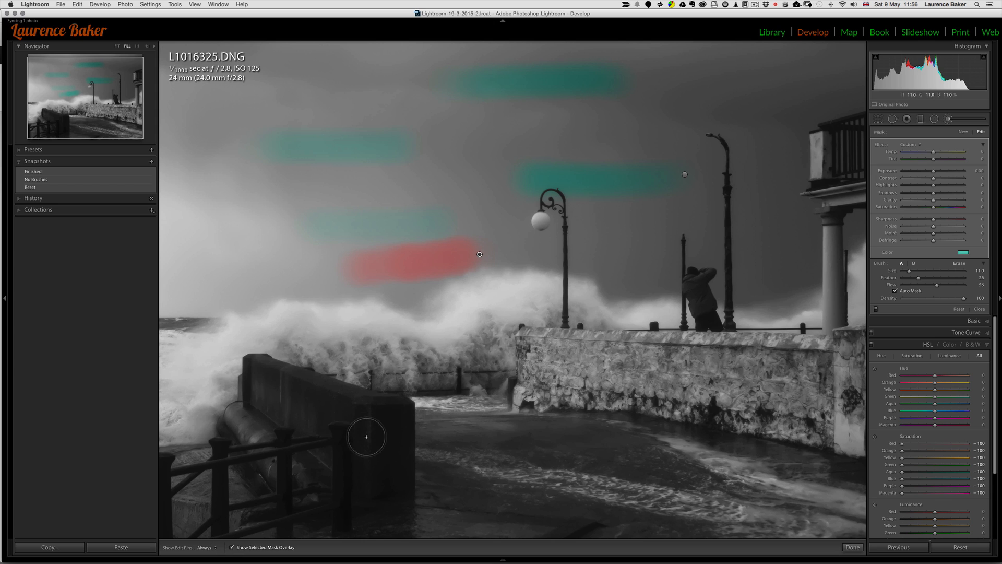
Set the edit pins to show for the selected adjustment only, and reset all brush adjustments.
mouse_move(196, 562)
click(207, 548)
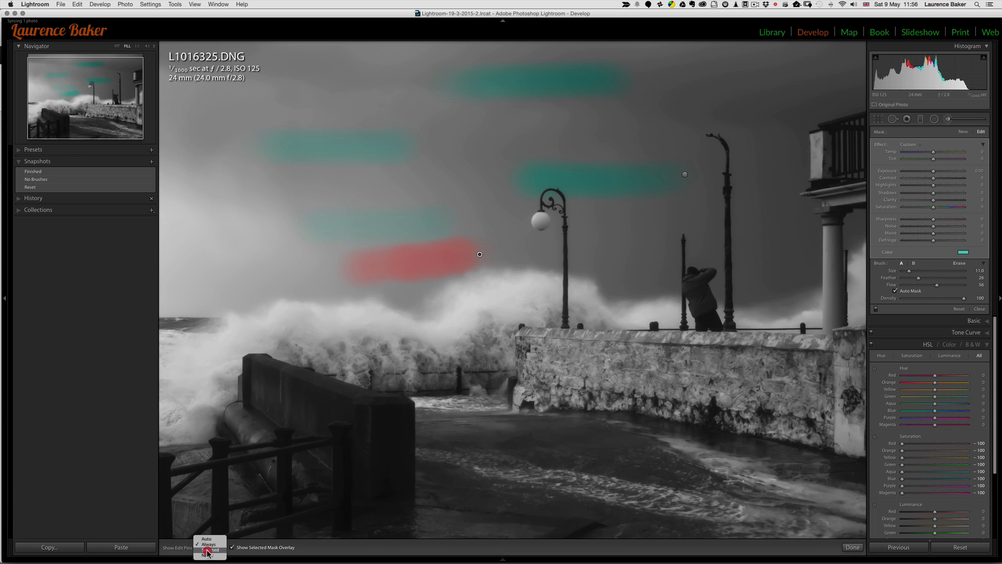
click(208, 553)
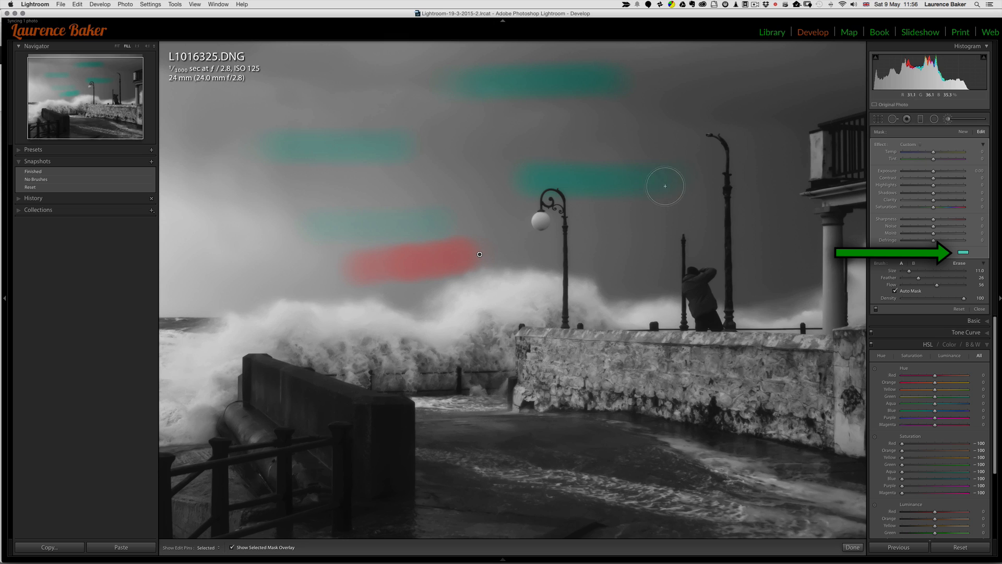
click(958, 309)
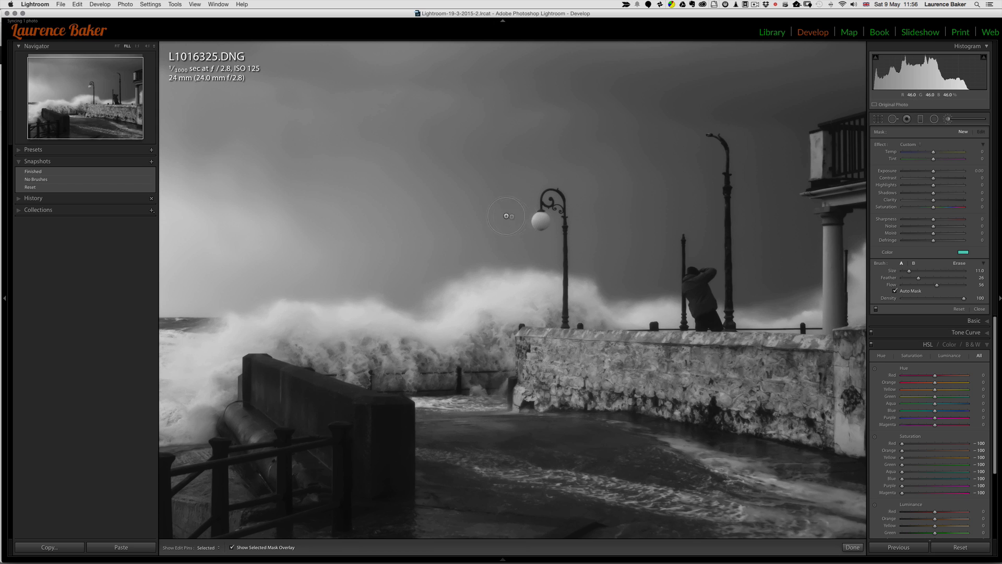
Set the edit pins to always show and clear the brush's colour tint.
click(209, 547)
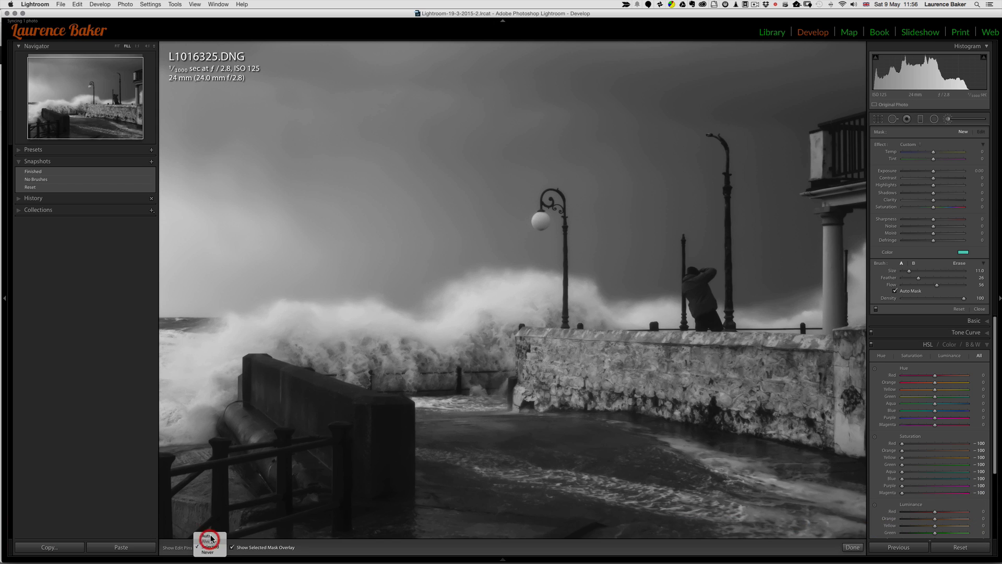
click(210, 541)
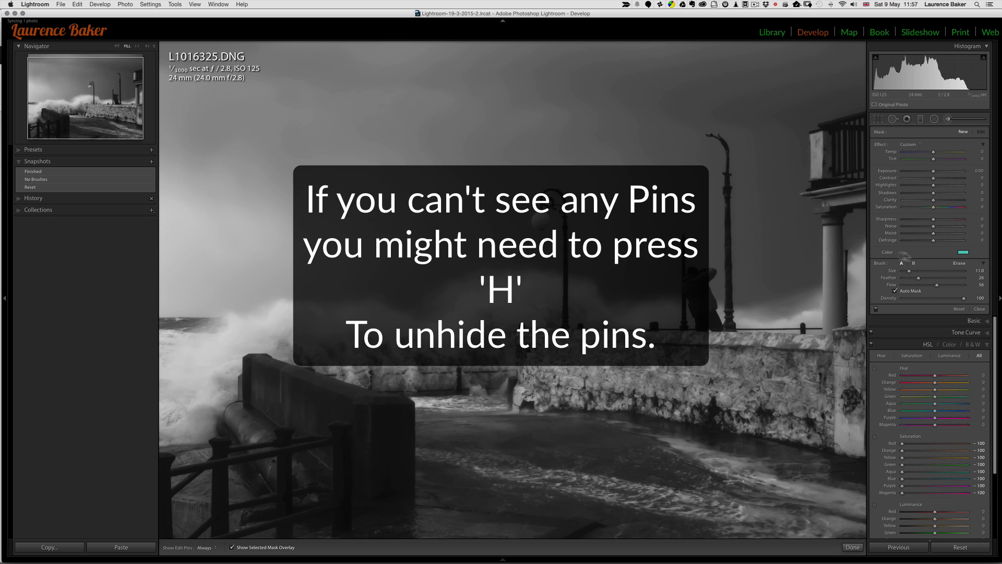
click(886, 254)
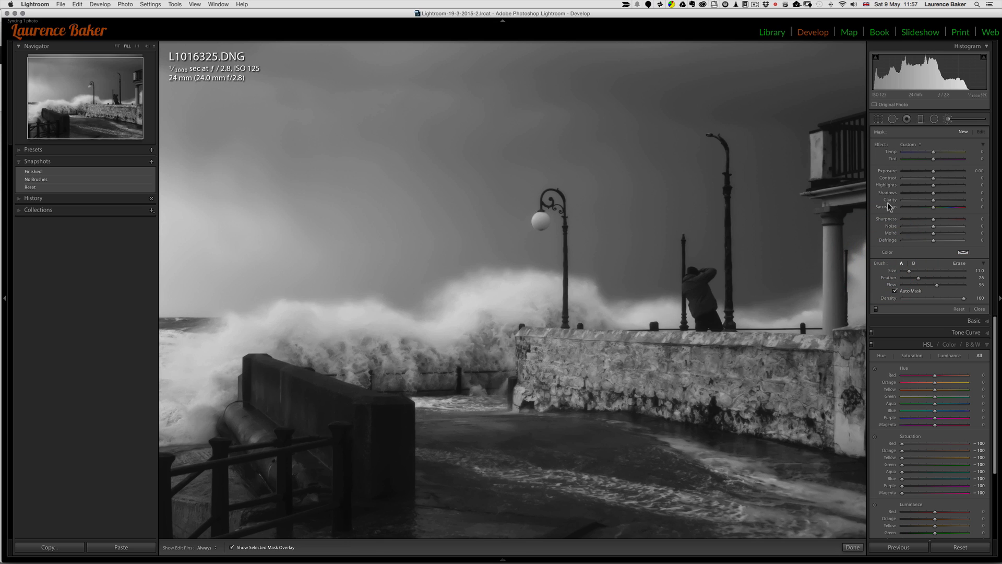
click(908, 146)
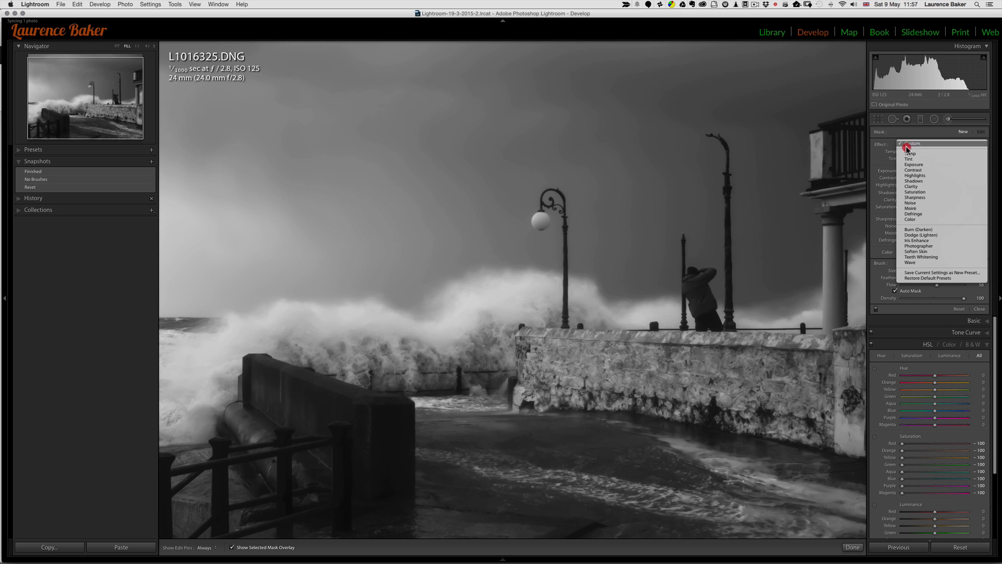
click(910, 273)
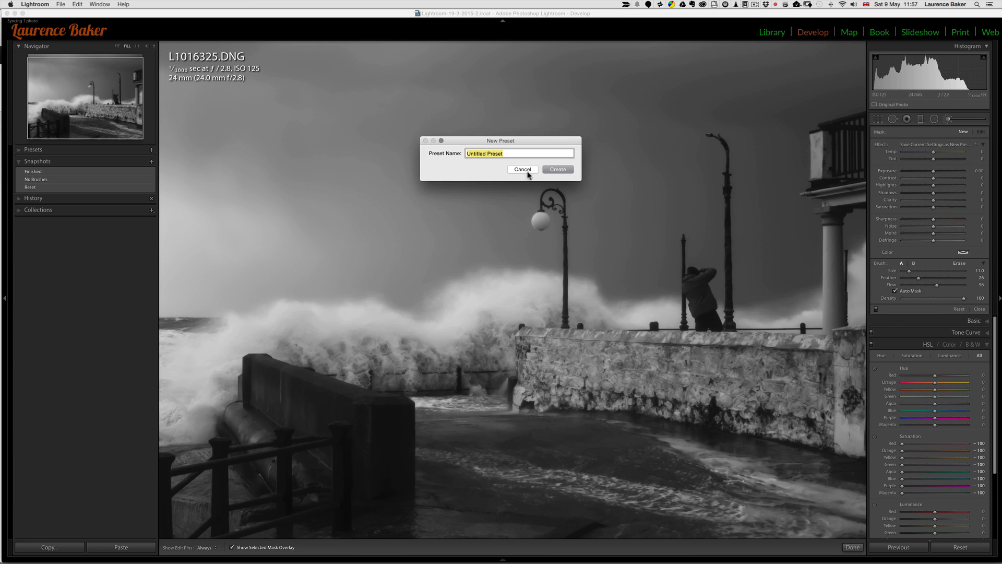
click(521, 168)
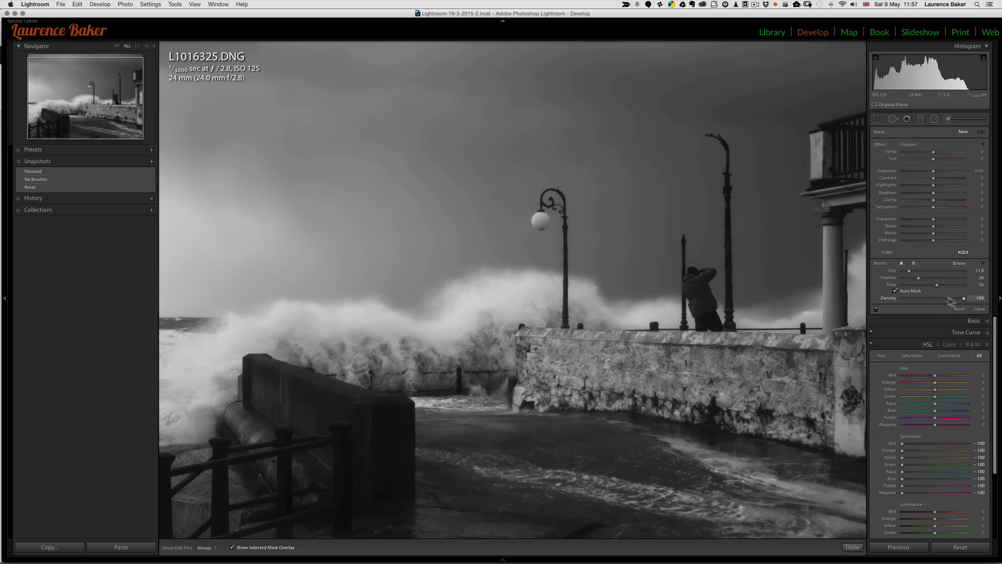
Lower the brush density to 60 and apply the Photographer effect preset.
drag(960, 301, 938, 301)
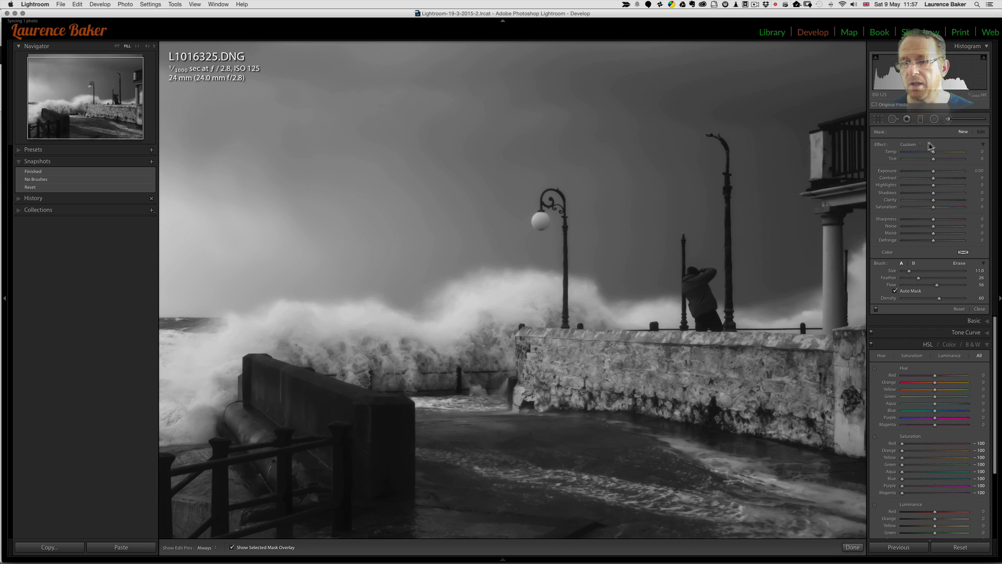
click(908, 145)
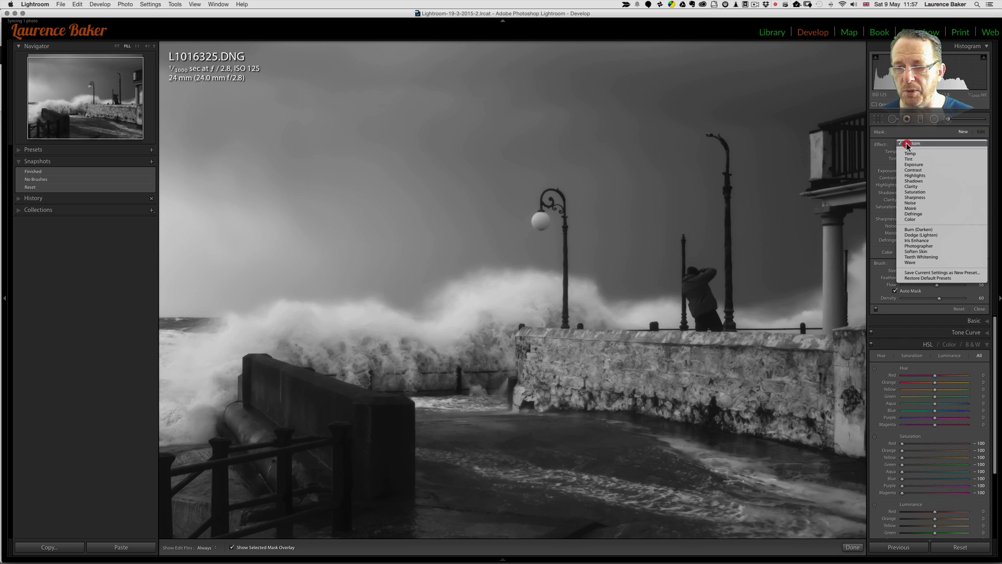
click(918, 246)
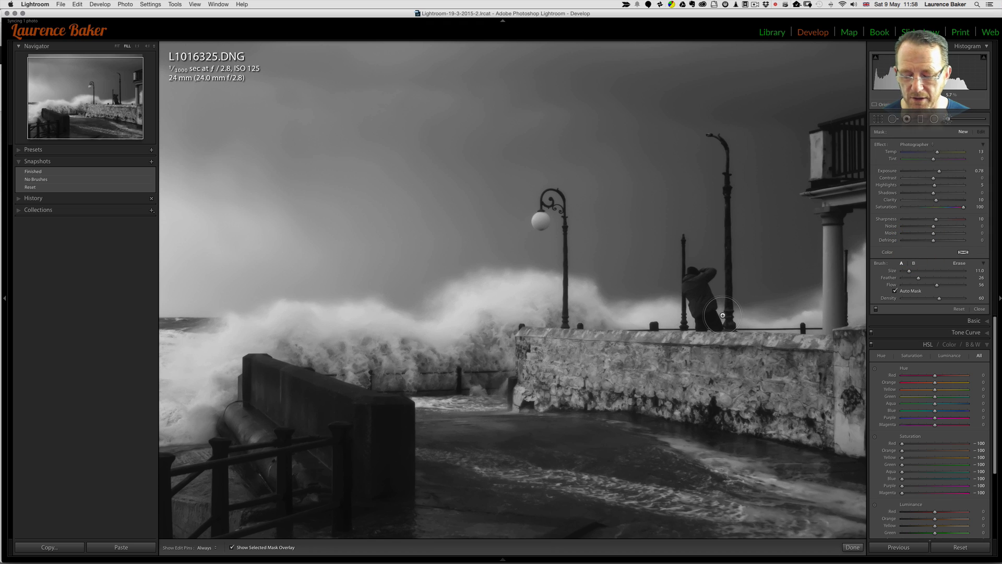
Reduce the brush size to 4.0 and raise its feather to about 91.
key(bracketleft)
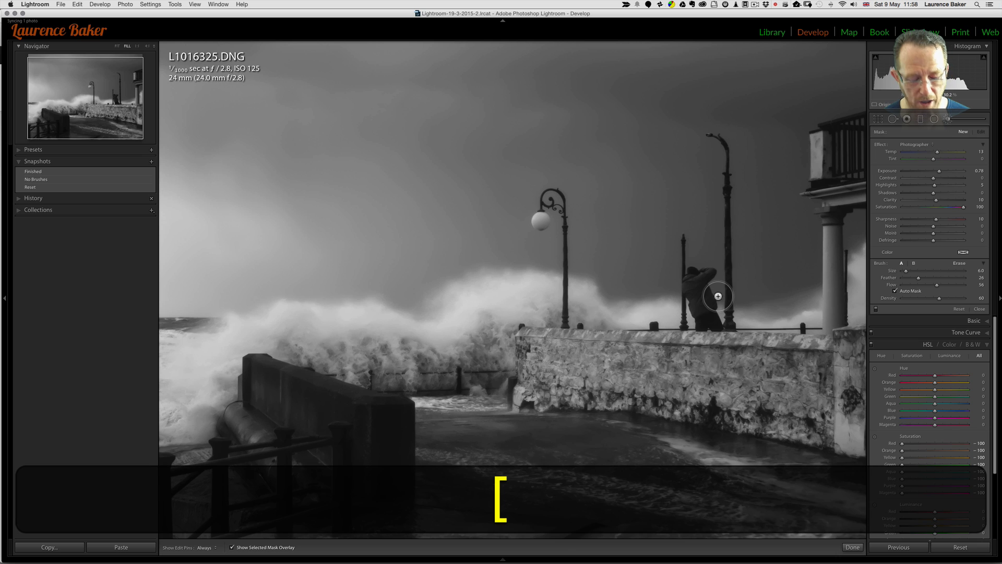
key(shift+bracketright)
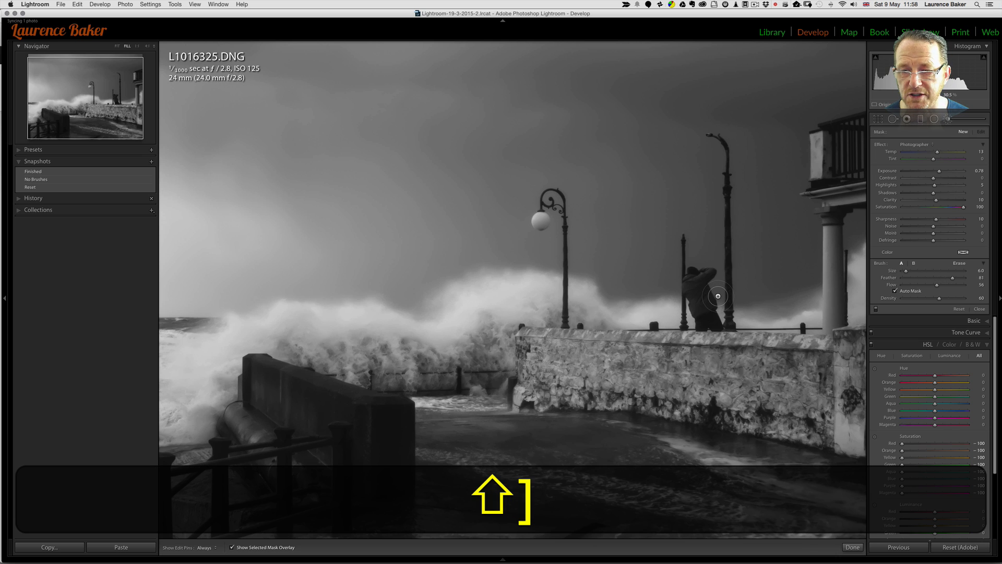
key(shift+bracketleft)
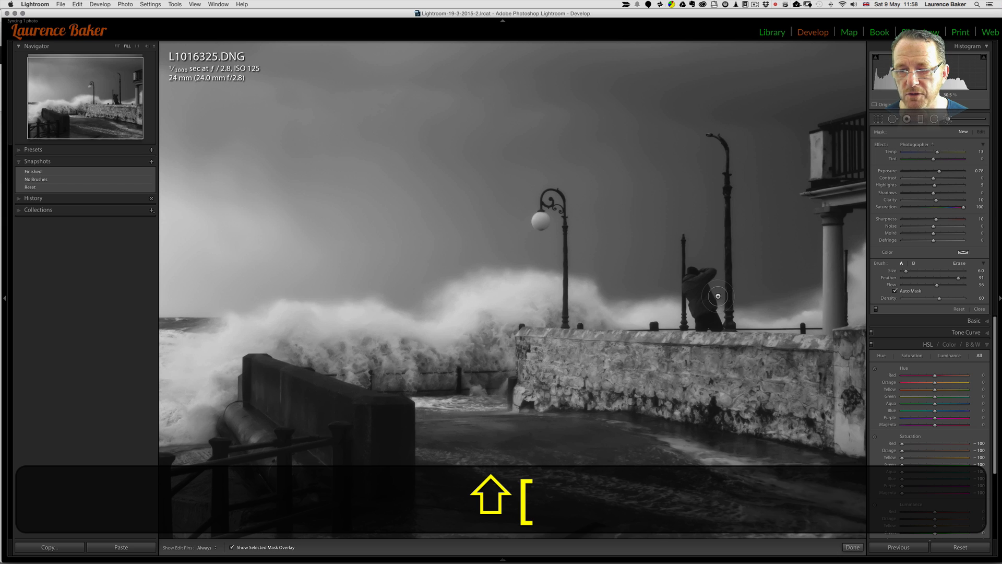
key(bracketleft)
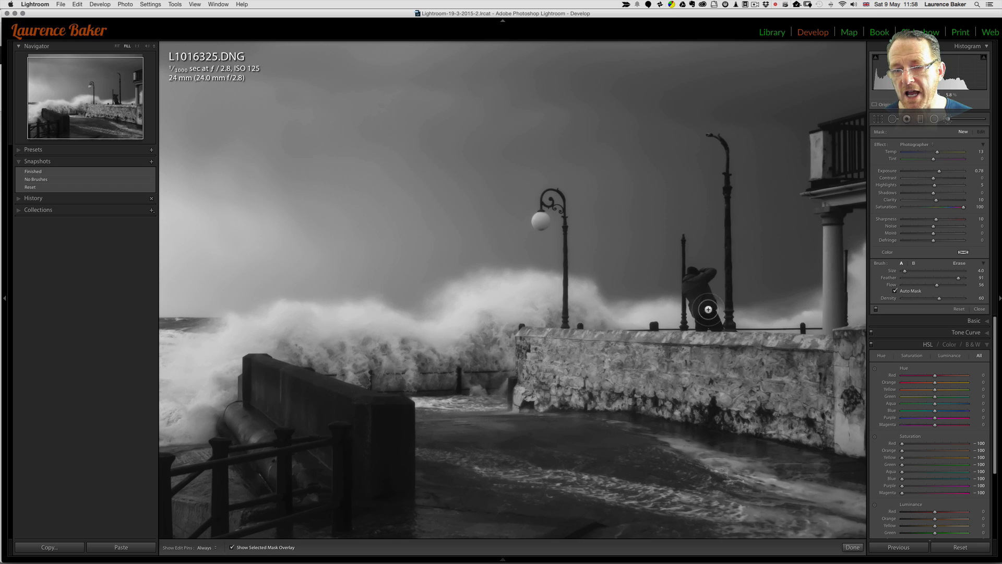
Brush over the photographer's jacket to restore its colour, turning the mask overlay off to judge and fill in missed areas.
mouse_move(710, 302)
mouse_down()
mouse_move(697, 272)
mouse_move(708, 321)
mouse_move(691, 290)
mouse_move(712, 274)
mouse_move(689, 283)
mouse_up()
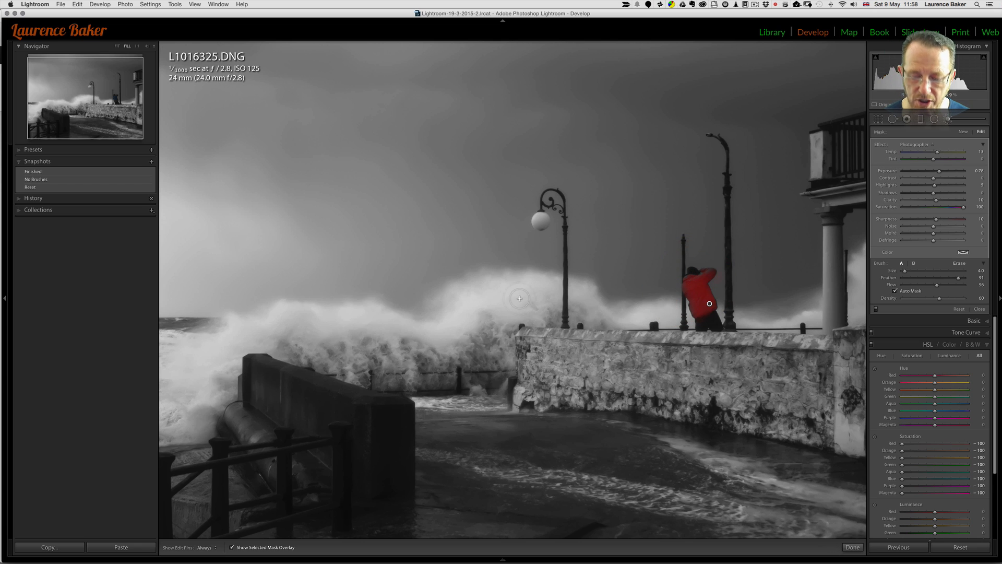
key(o)
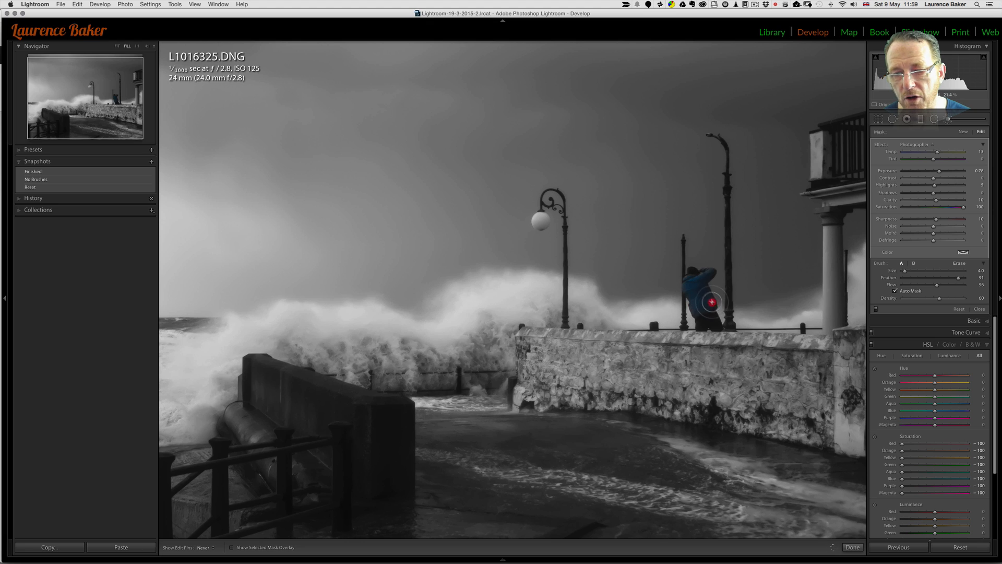
mouse_move(707, 297)
mouse_down()
mouse_move(694, 308)
mouse_move(710, 304)
mouse_up()
drag(712, 307, 700, 307)
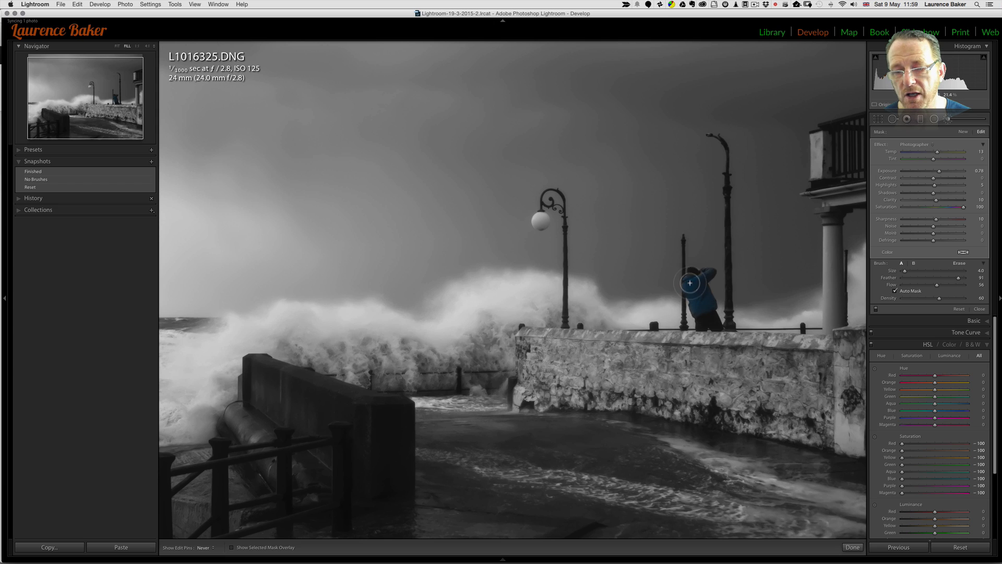
click(692, 289)
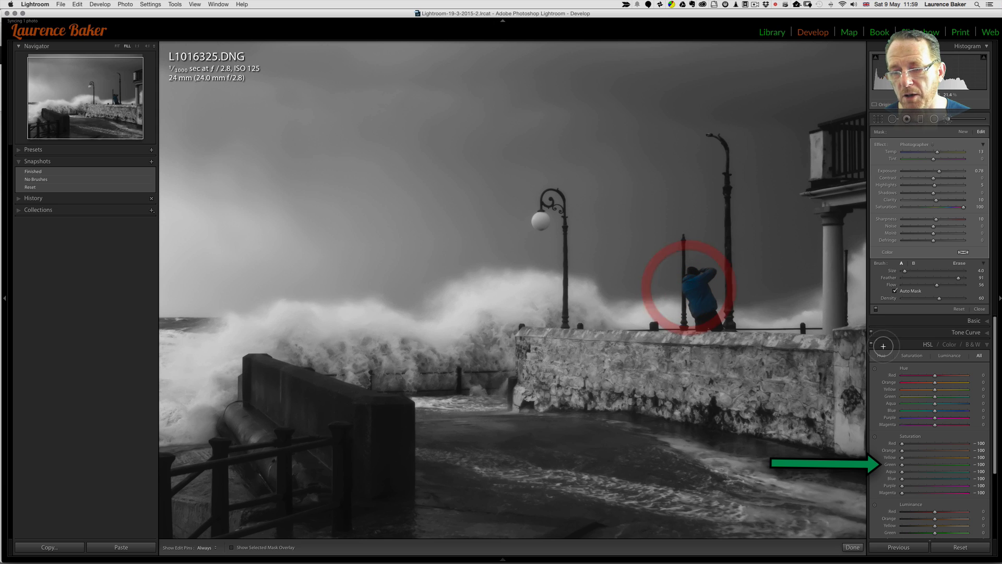
key(h)
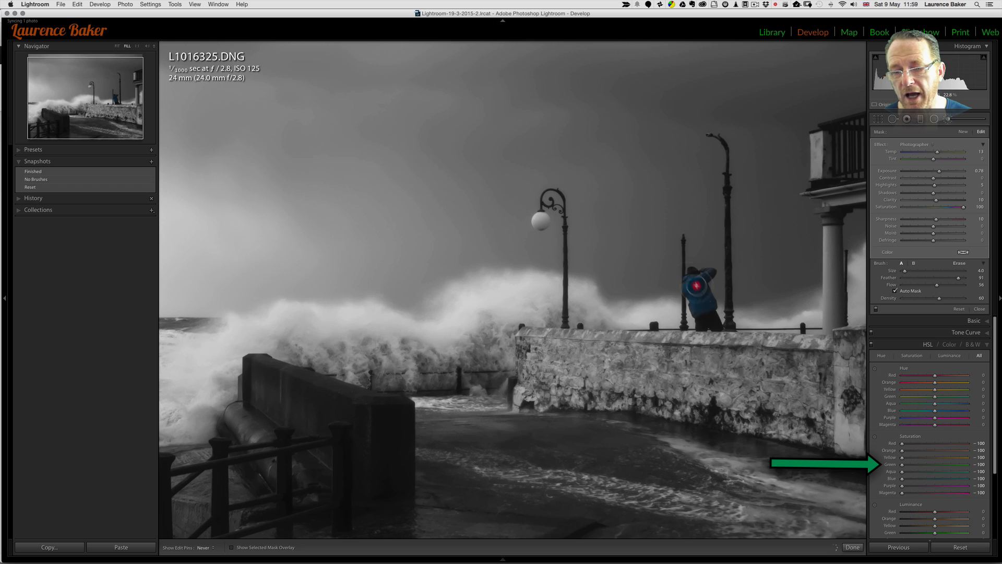
drag(695, 287, 700, 287)
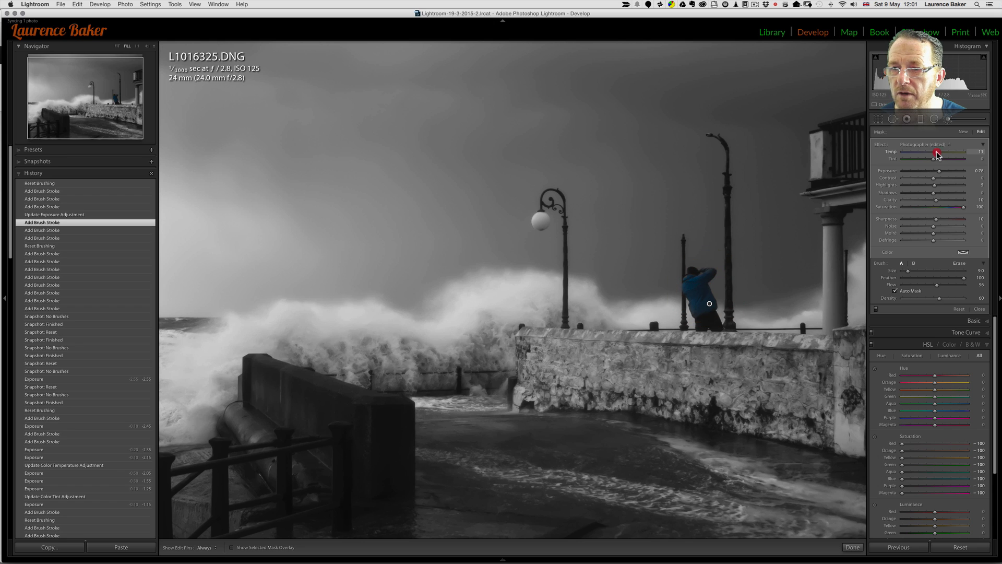
Set the jacket adjustment's Temp to -71 and touch up the jacket's raised sleeve with a brush of size 1.0.
drag(936, 154, 911, 154)
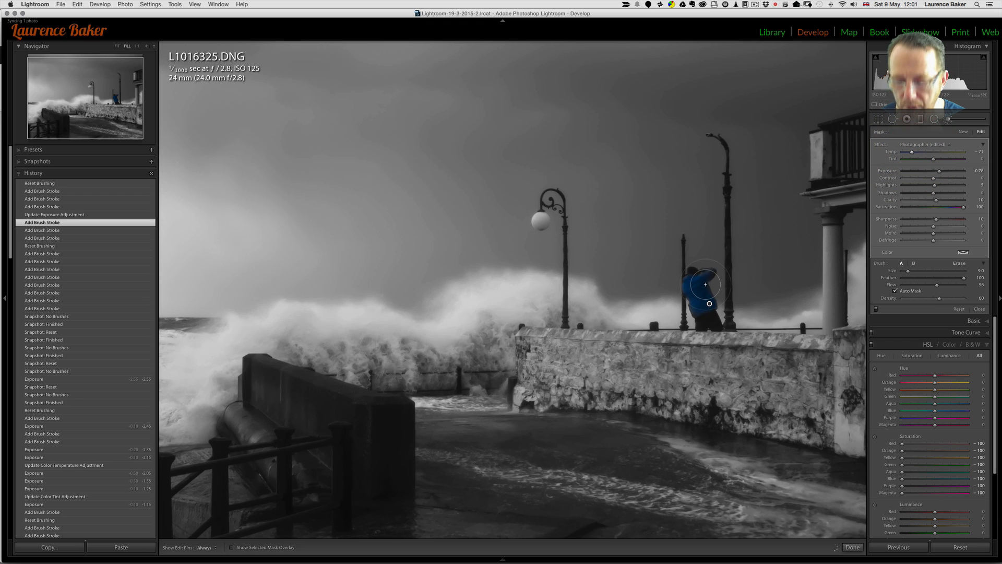
key(bracketleft)
key(bracketleft)
key(bracketleft)
key(bracketleft)
key(bracketleft)
key(bracketleft)
key(bracketleft)
key(bracketleft)
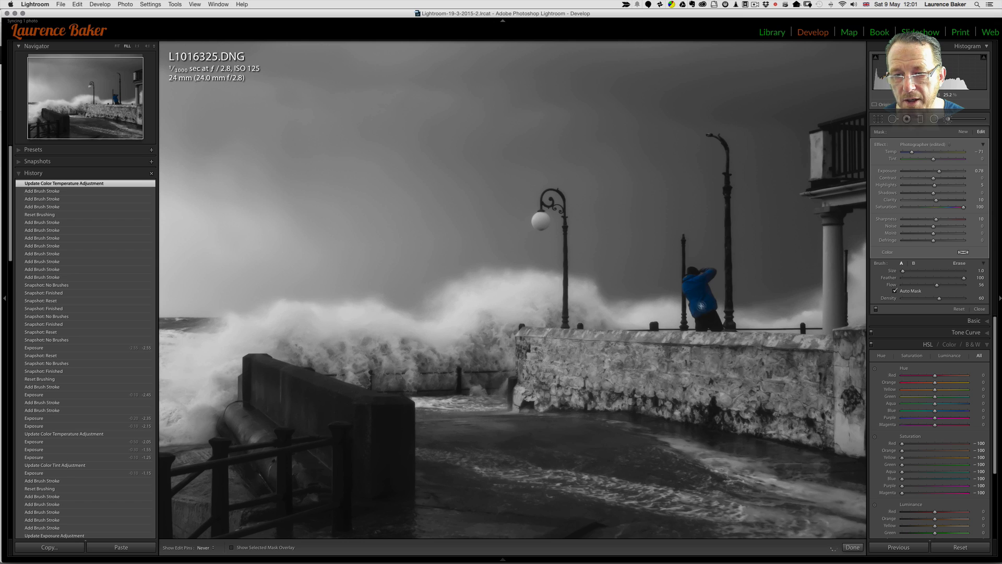
drag(707, 271, 707, 270)
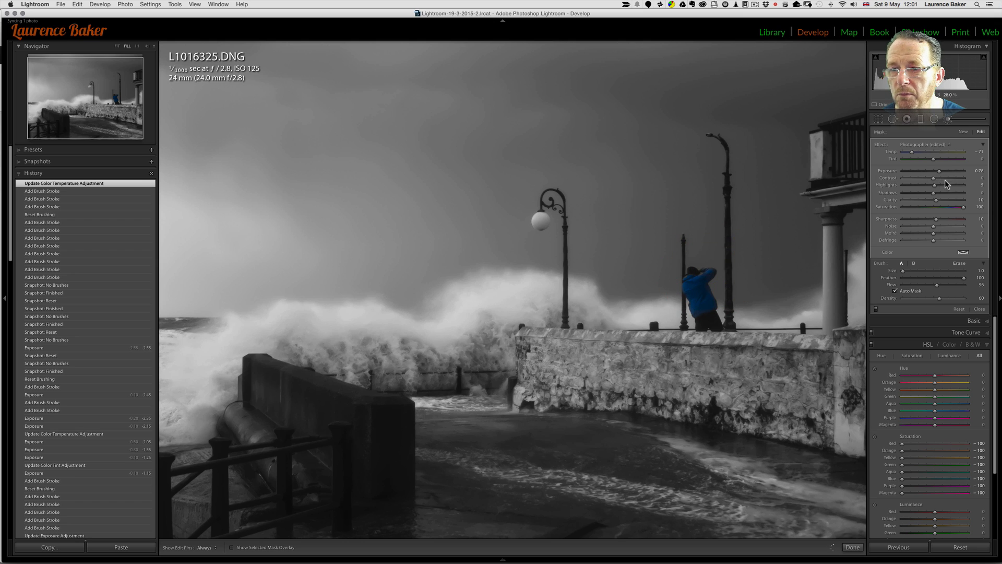
Brighten and refine the jacket with another brush stroke, Exposure about 1.7, Clarity 27 and Highlights 54.
drag(939, 170, 946, 171)
mouse_move(707, 274)
mouse_down()
mouse_move(689, 282)
mouse_move(711, 309)
mouse_move(694, 314)
mouse_move(689, 304)
mouse_move(712, 305)
mouse_move(710, 295)
mouse_move(697, 297)
mouse_up()
key(h)
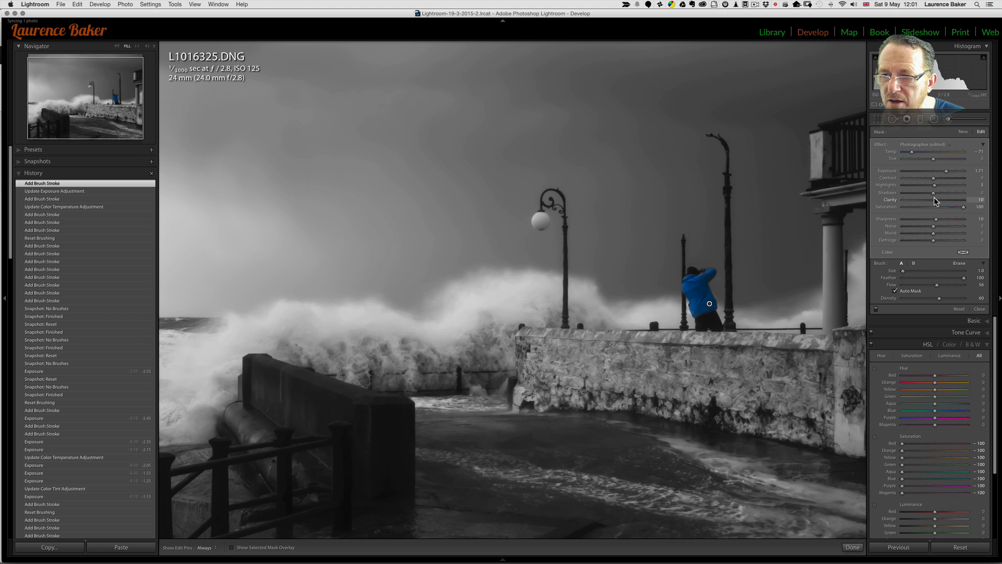
mouse_move(936, 199)
mouse_down()
mouse_move(937, 186)
mouse_move(949, 186)
mouse_up()
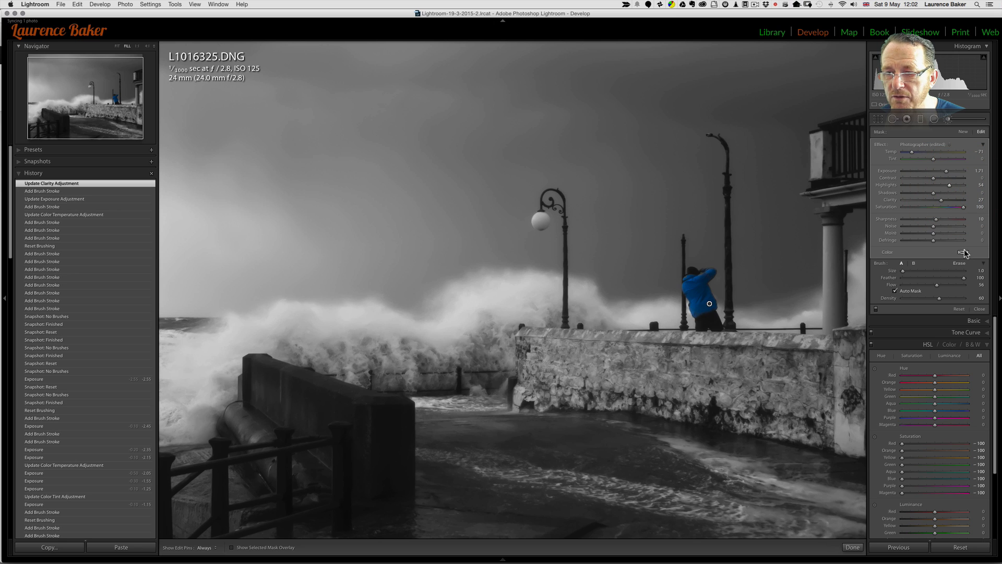
Try magenta and pink tints on the jacket adjustment, and settle on a blue with hue 239 and saturation 82%.
click(964, 253)
click(895, 259)
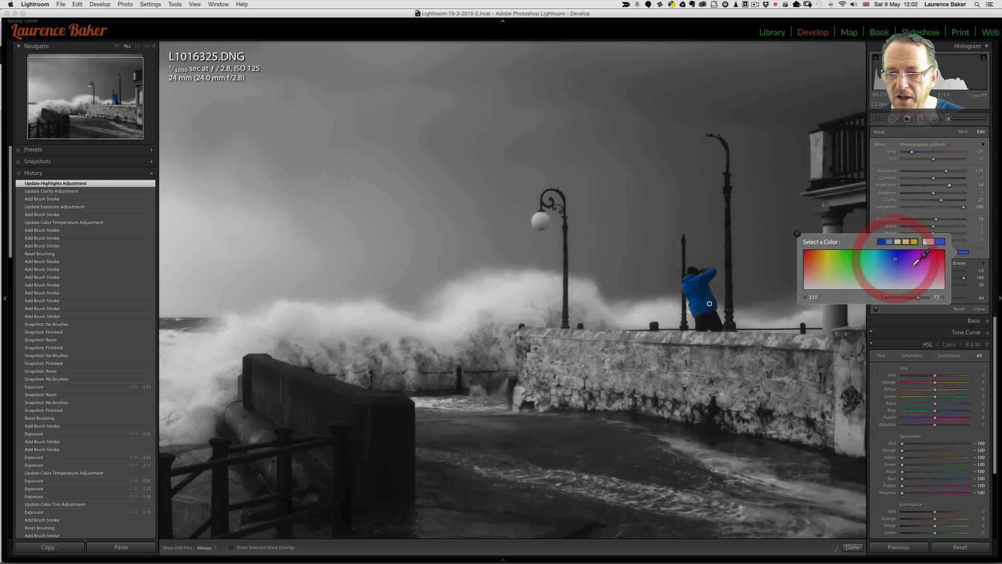
click(924, 263)
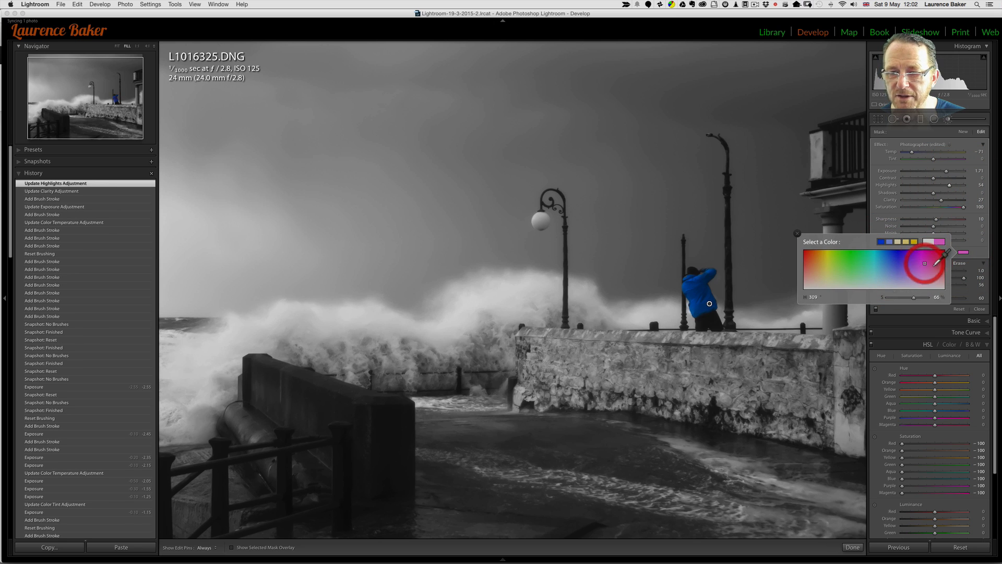
click(931, 258)
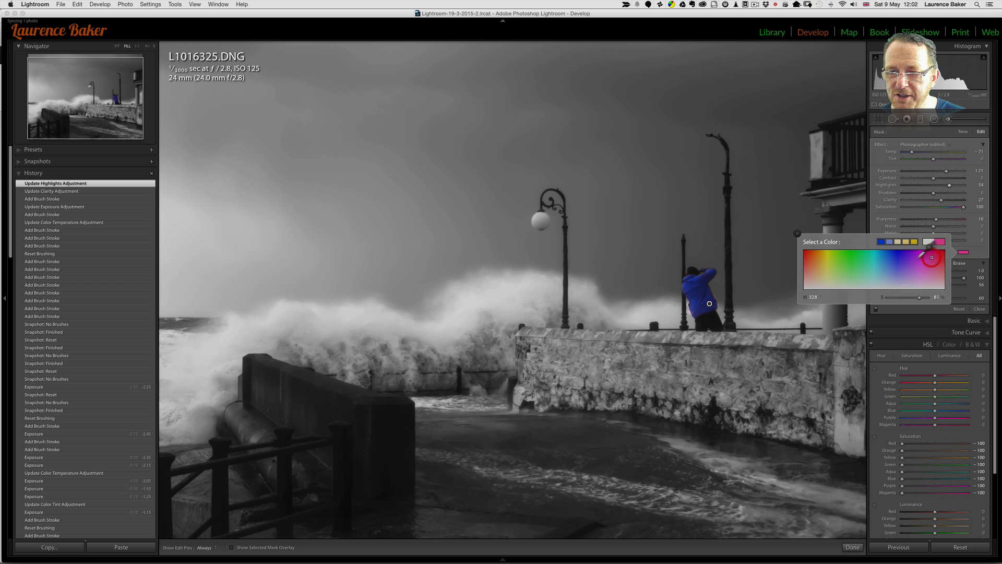
click(892, 257)
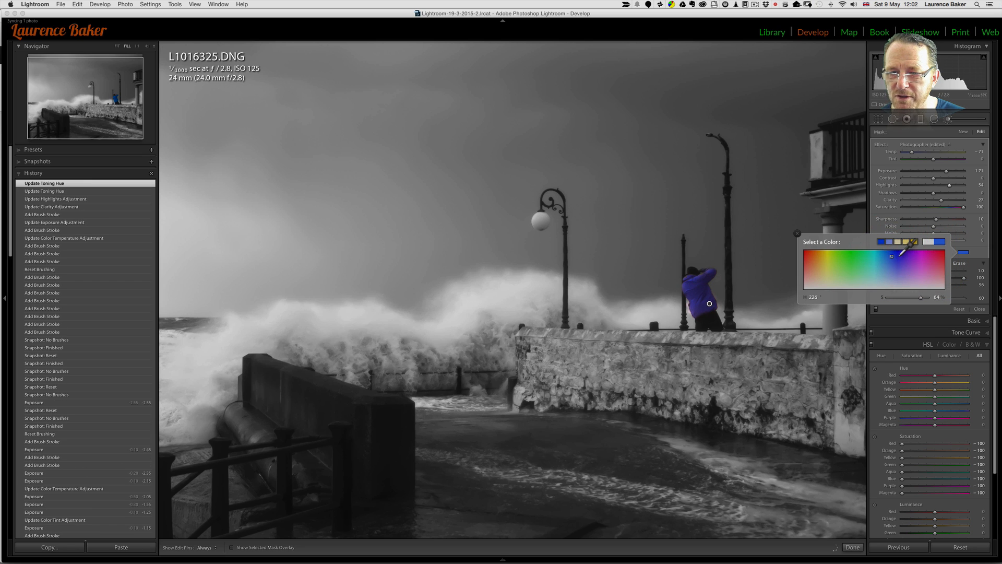
click(897, 257)
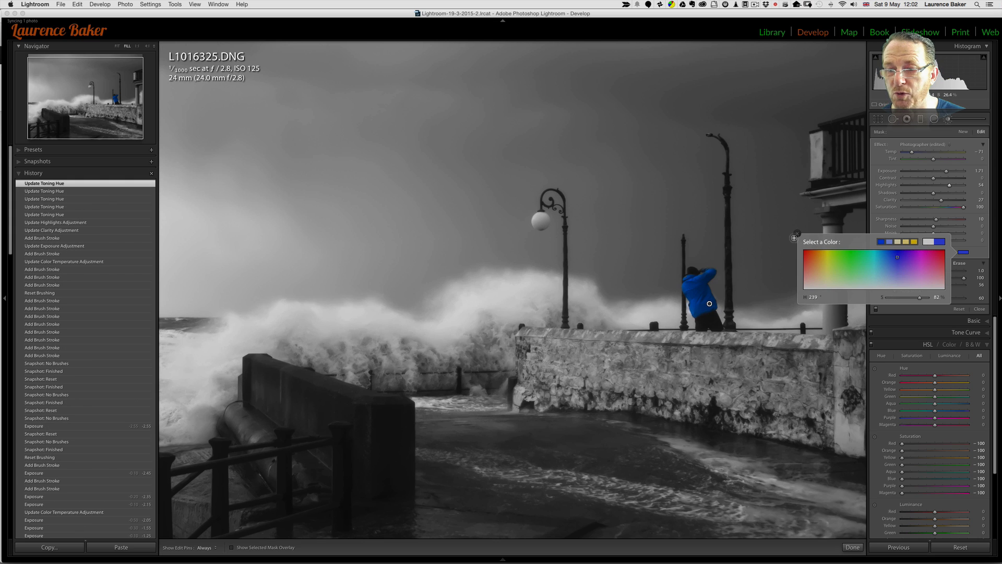
click(796, 235)
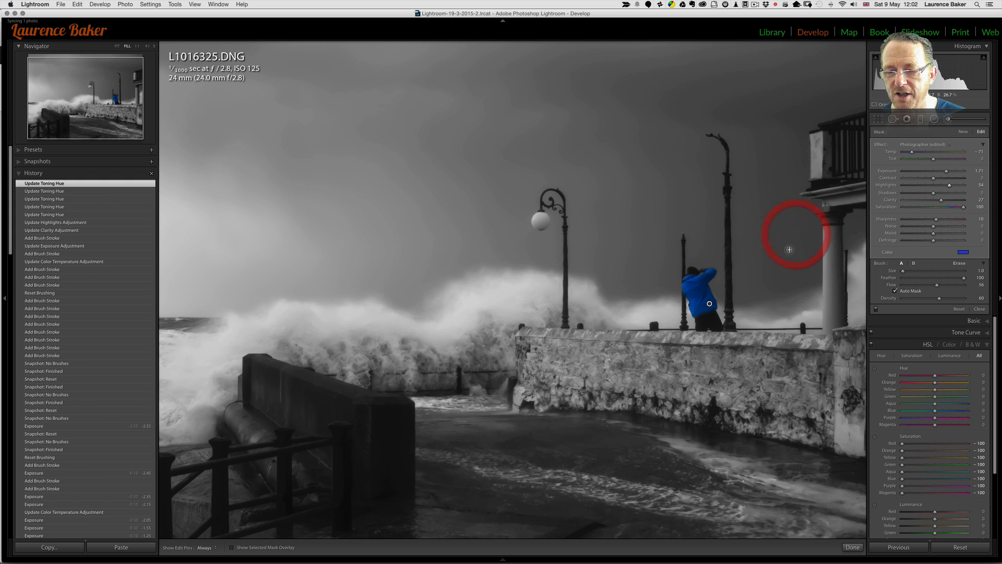
Start a new brush mask with the Wave effect preset and reset all its effect sliders to zero.
click(963, 132)
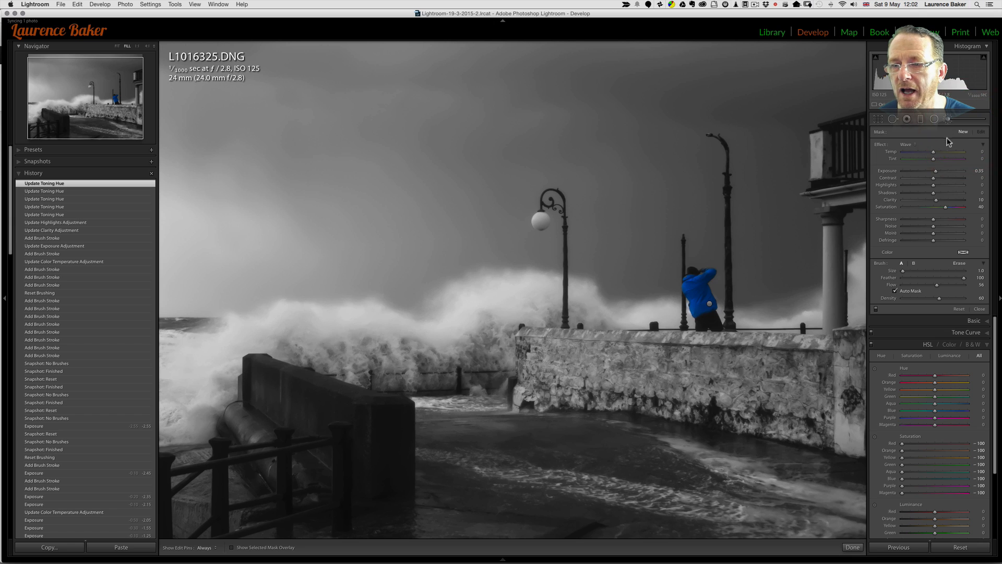
click(908, 144)
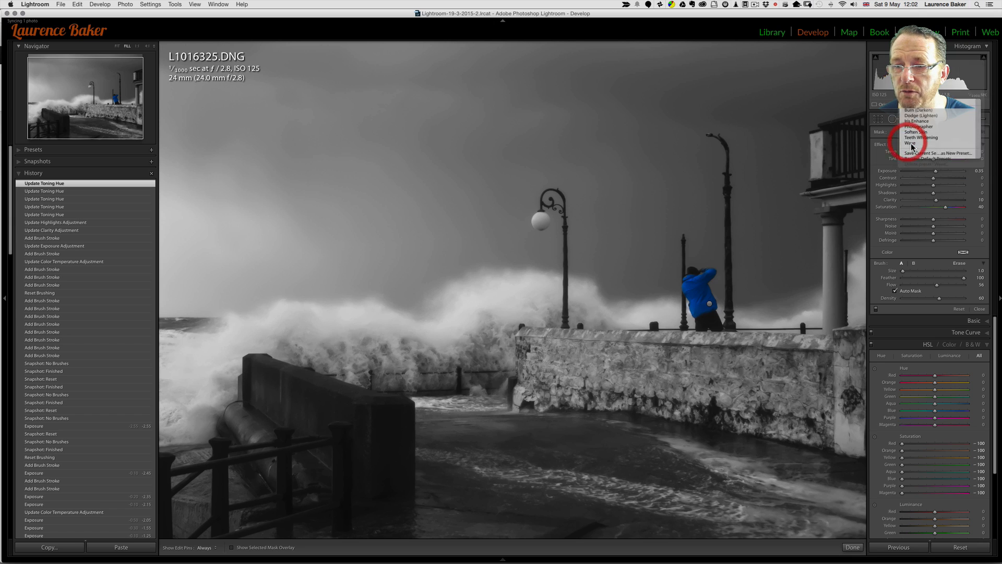
click(910, 144)
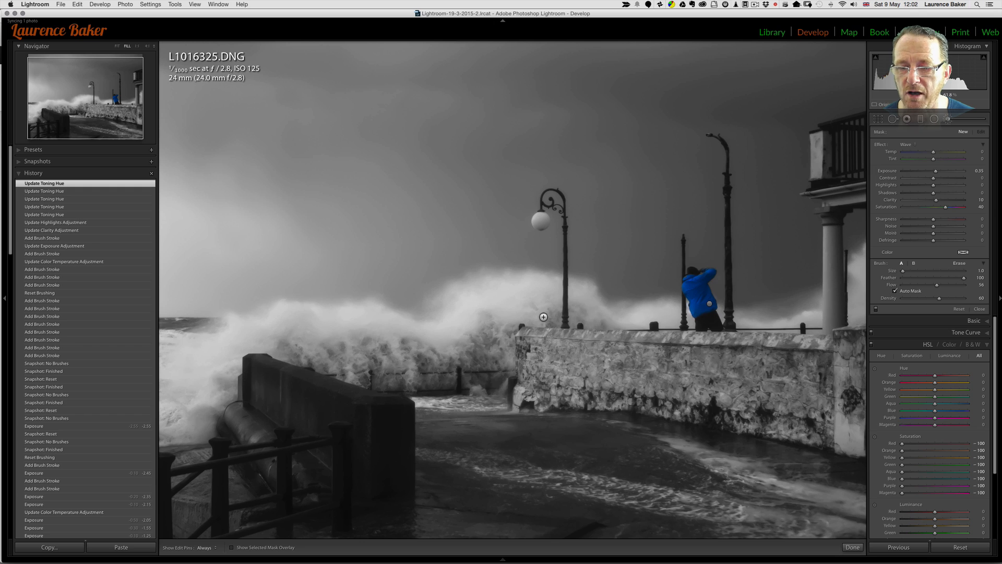
double_click(881, 145)
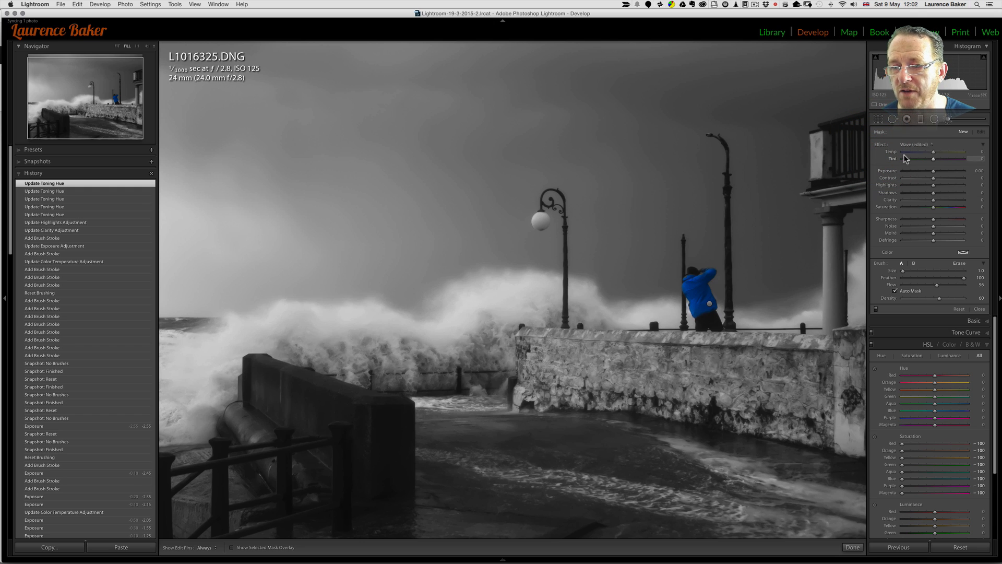
click(963, 134)
click(961, 132)
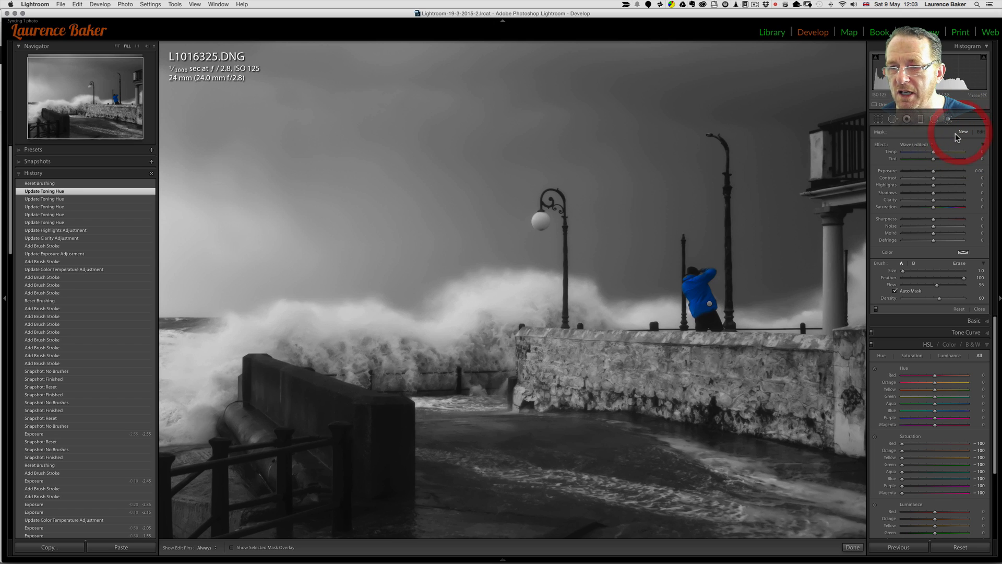
Start a new brush mask with Saturation 54, and set the brush Density to 49 and Flow to 43.
click(959, 134)
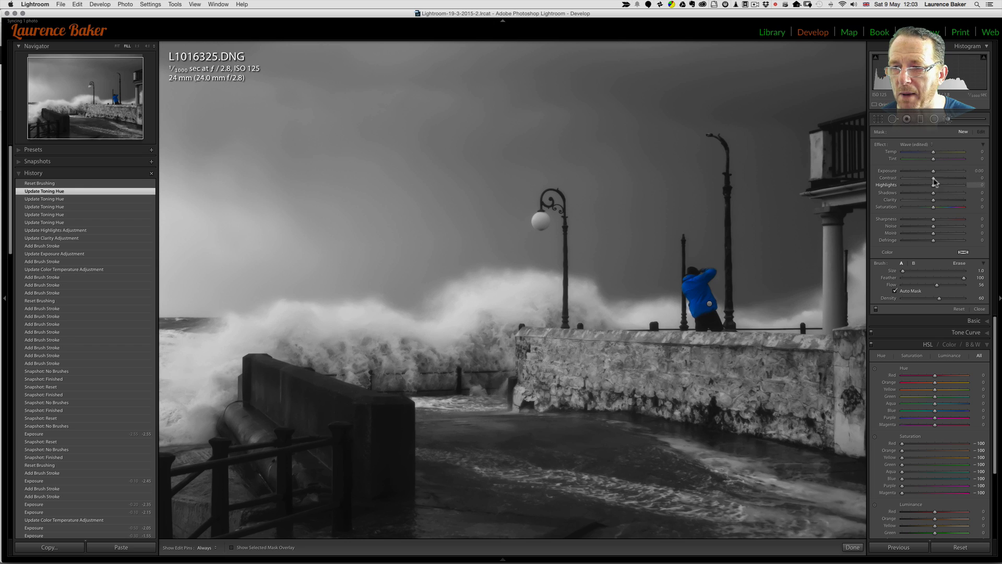
drag(932, 206, 945, 209)
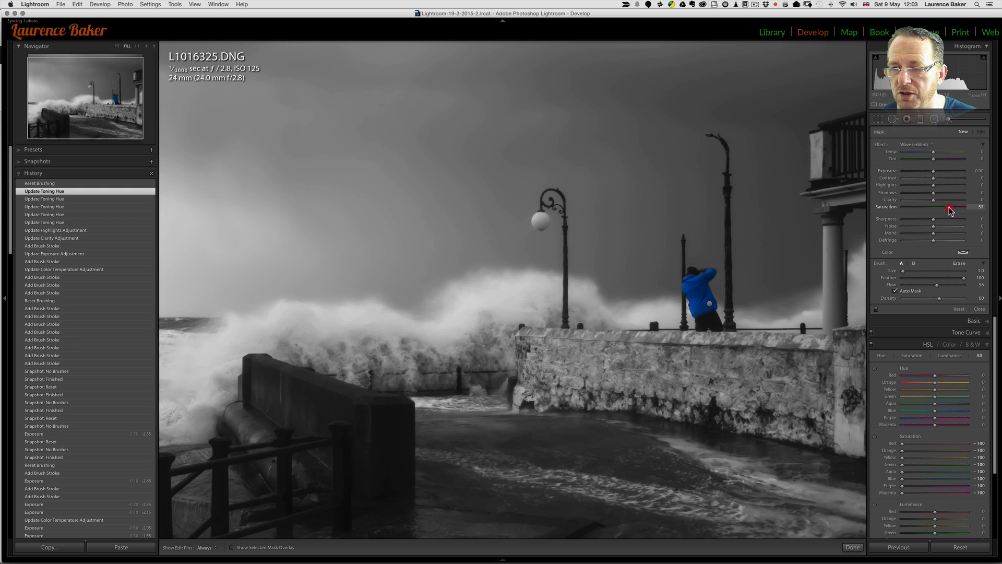
drag(945, 210, 949, 209)
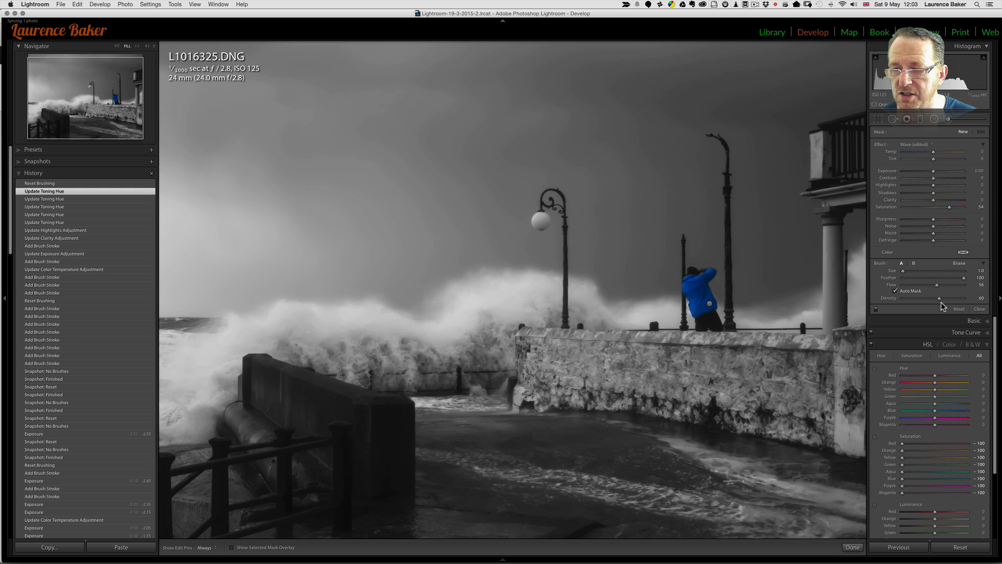
drag(939, 299, 932, 300)
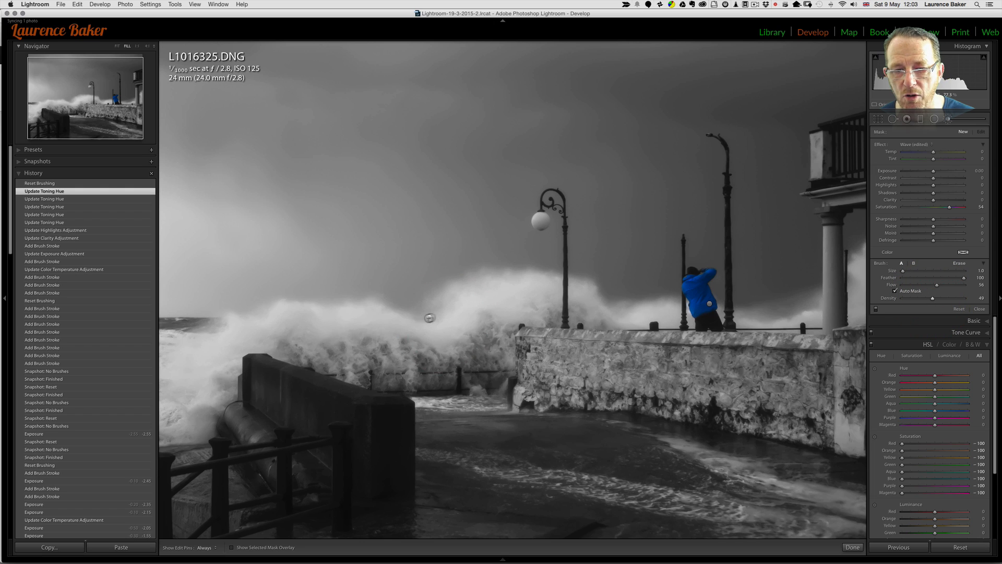
click(940, 285)
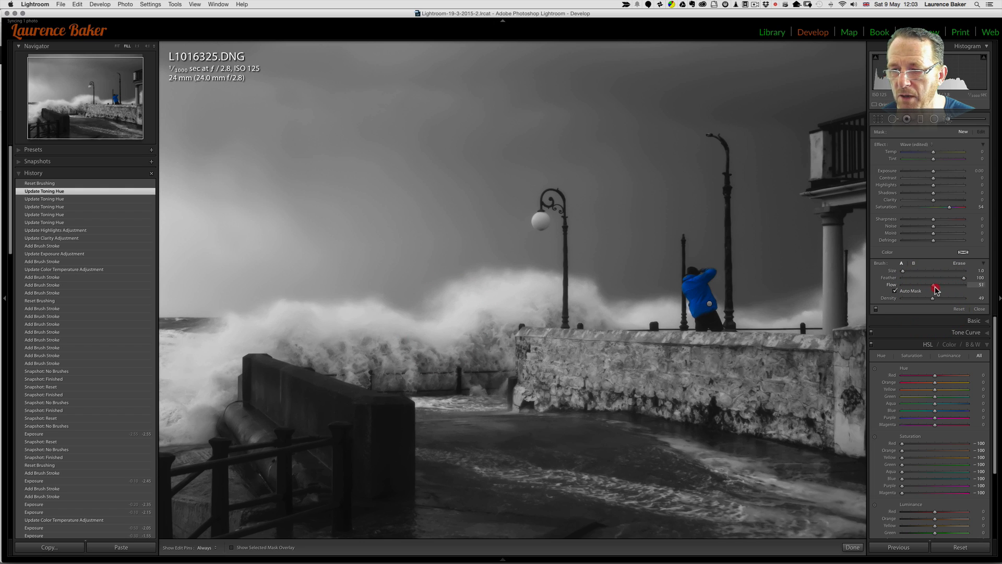
drag(932, 291, 932, 291)
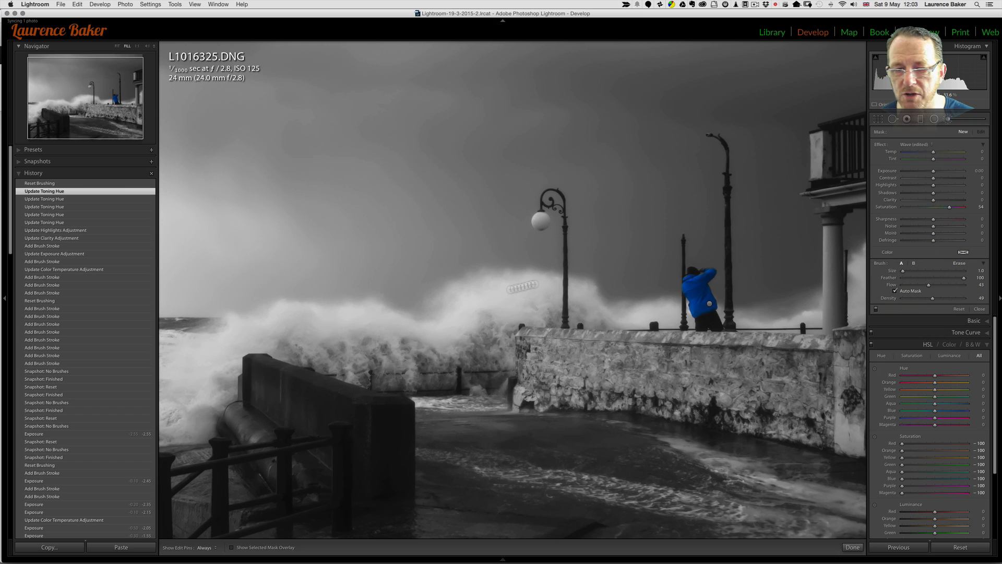
Enlarge the brush to size 12.0 and paint over the breaking wave along its length.
key(bracketright)
key(bracketright)
key(bracketright)
key(bracketright)
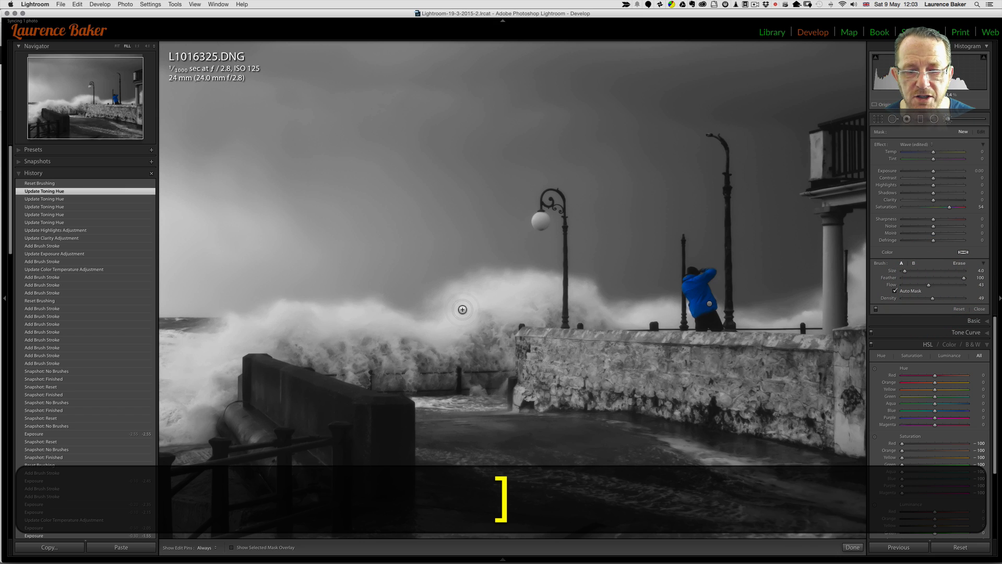
key(bracketright)
key(bracketright)
key(bracketright)
drag(462, 308, 350, 328)
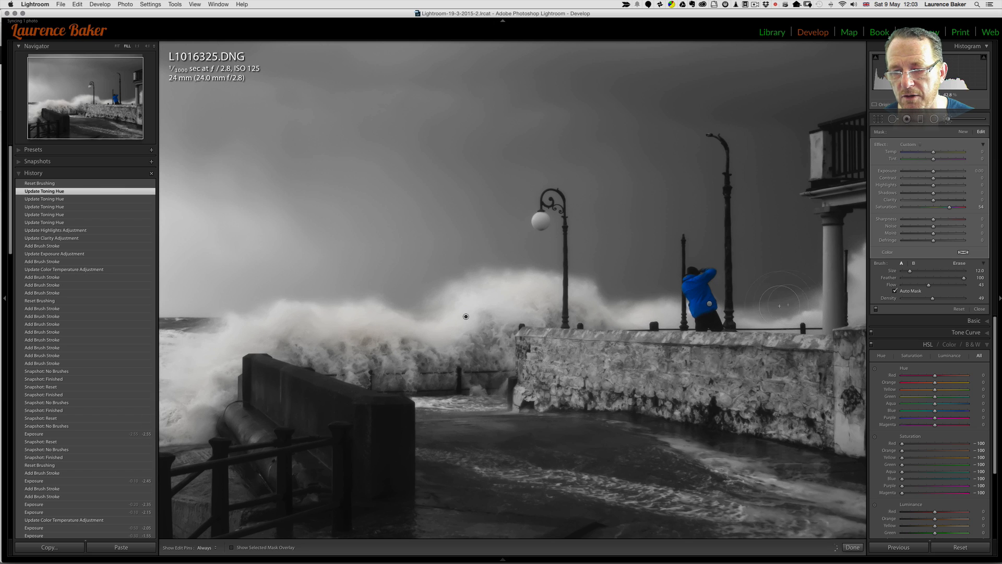
key(h)
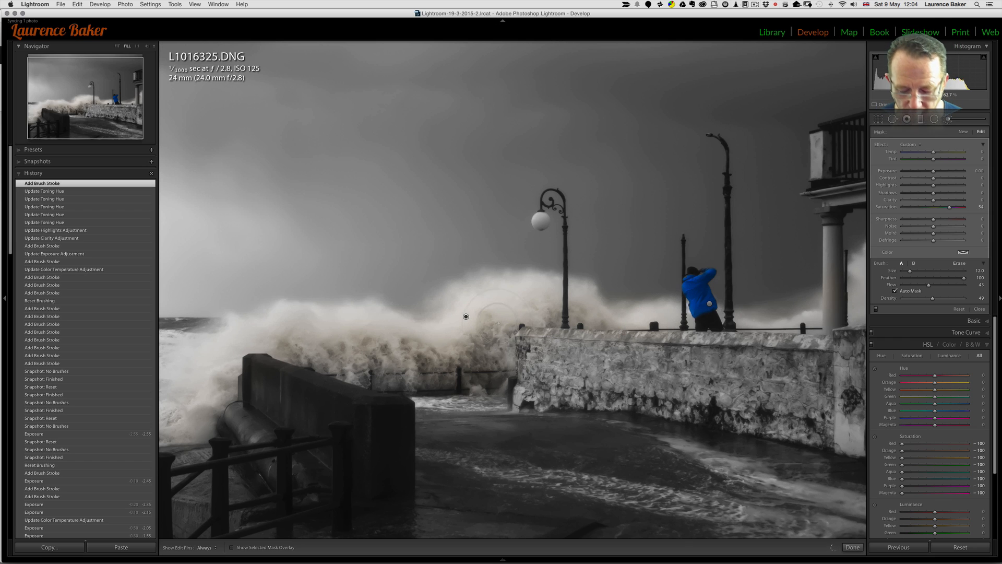
Show the mask overlay, and refine the wave mask with a stroke beside the photographer and Erase strokes around the wave's edges.
key(o)
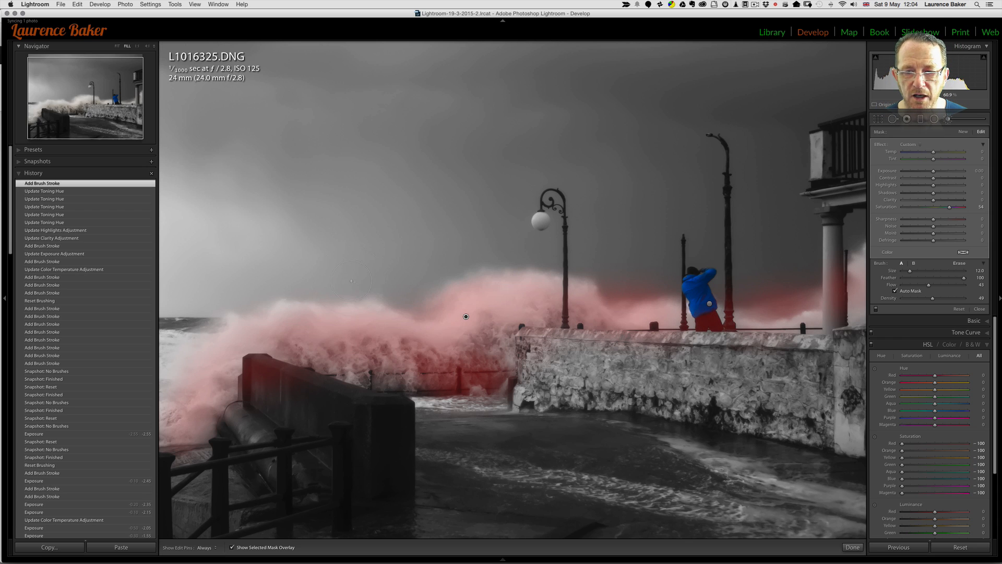
click(762, 314)
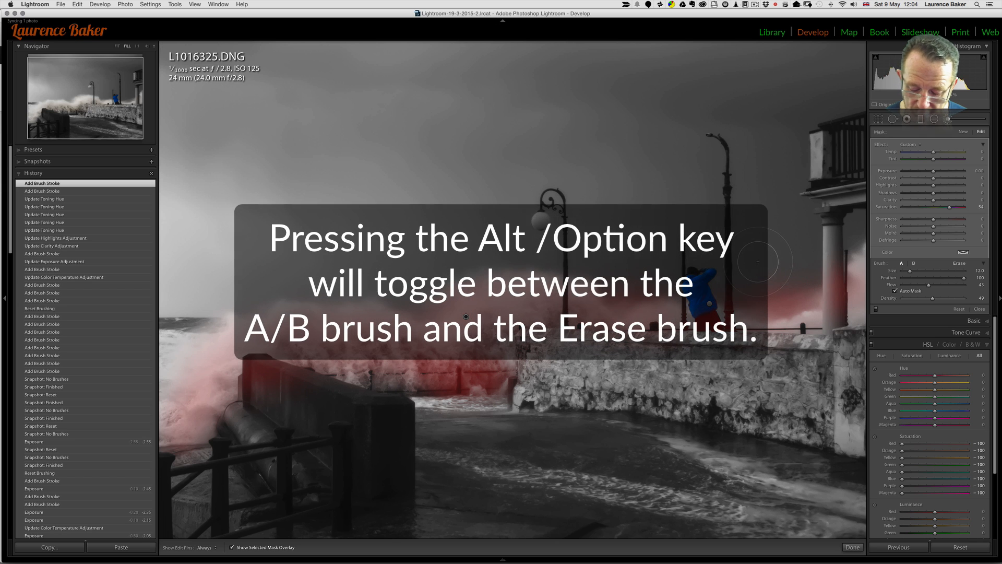
key(alt)
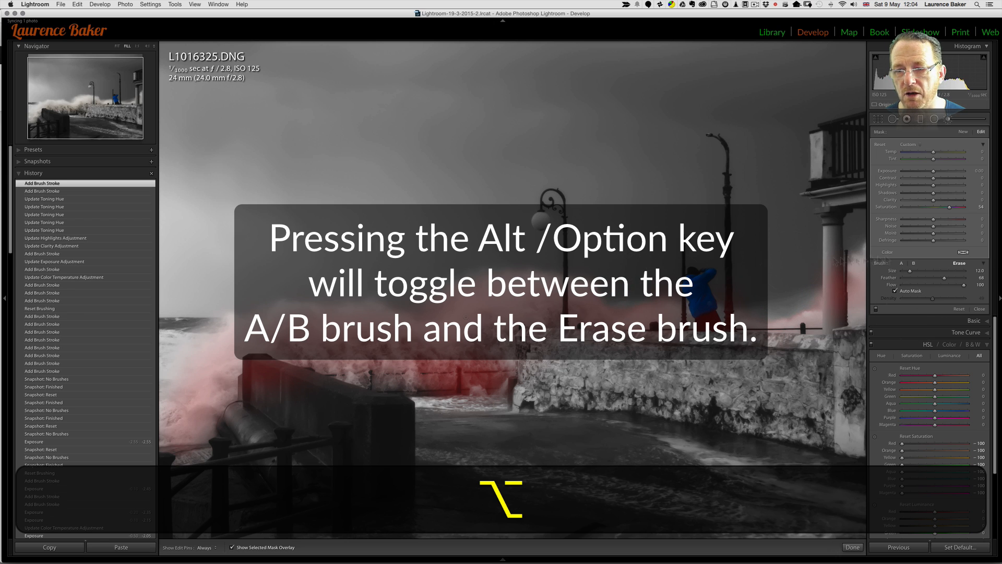
alt+click(407, 283)
alt+click(407, 283)
key(alt)
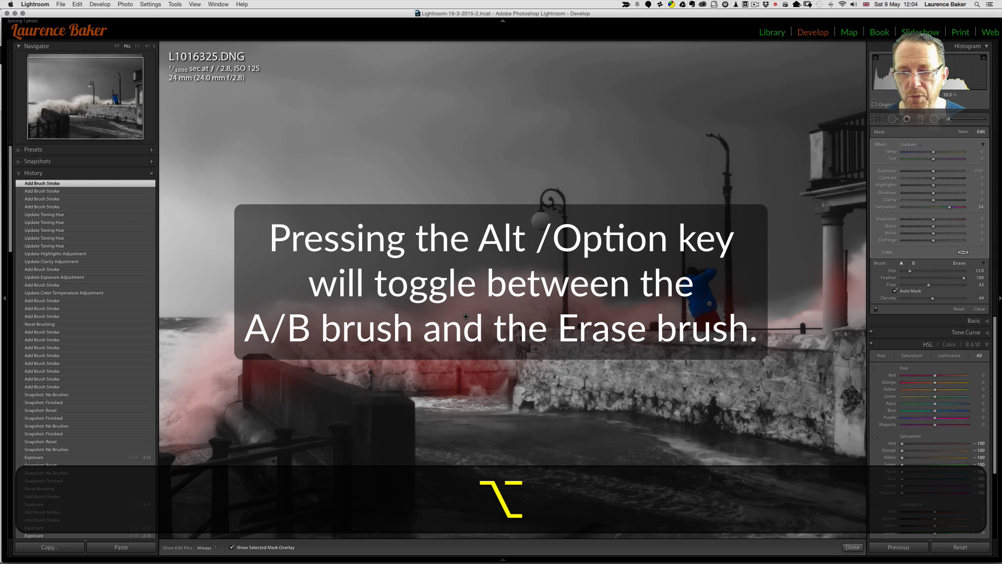
key(alt)
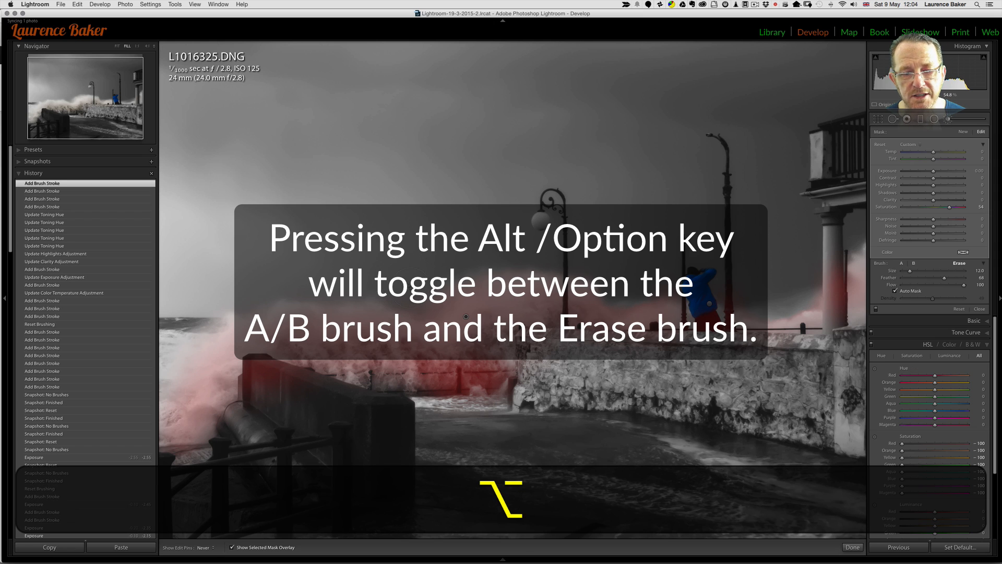
drag(181, 342, 161, 345)
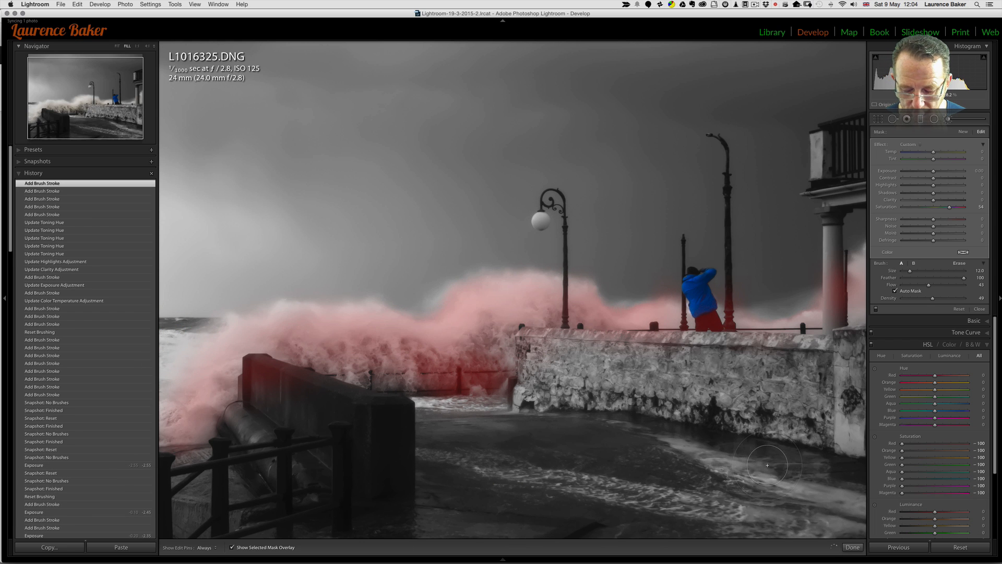
Extend the wave mask on both sides of the photographer with a size 7.0 brush, and hide the mask overlay.
key(bracketleft)
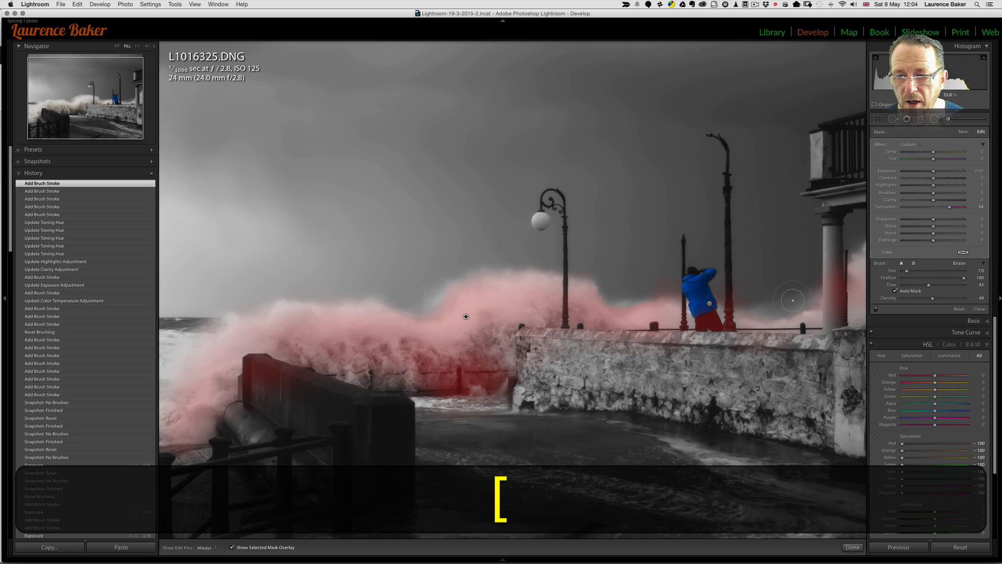
drag(783, 304, 751, 306)
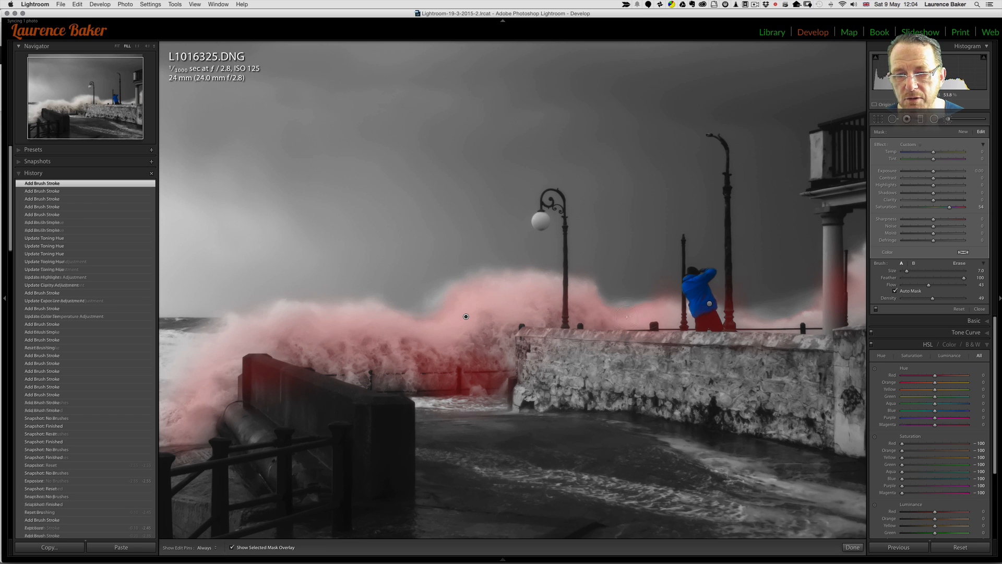
drag(668, 303, 628, 303)
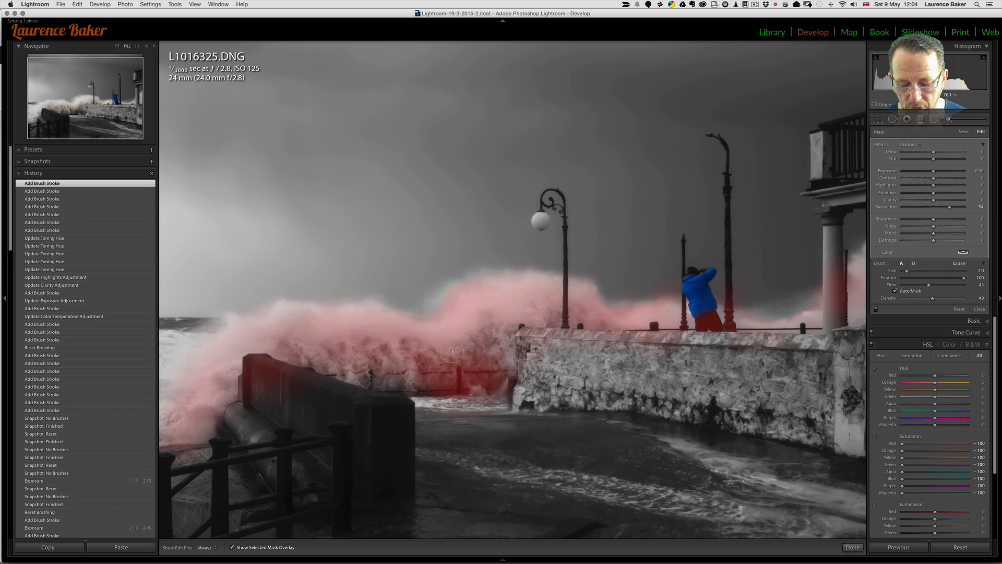
key(o)
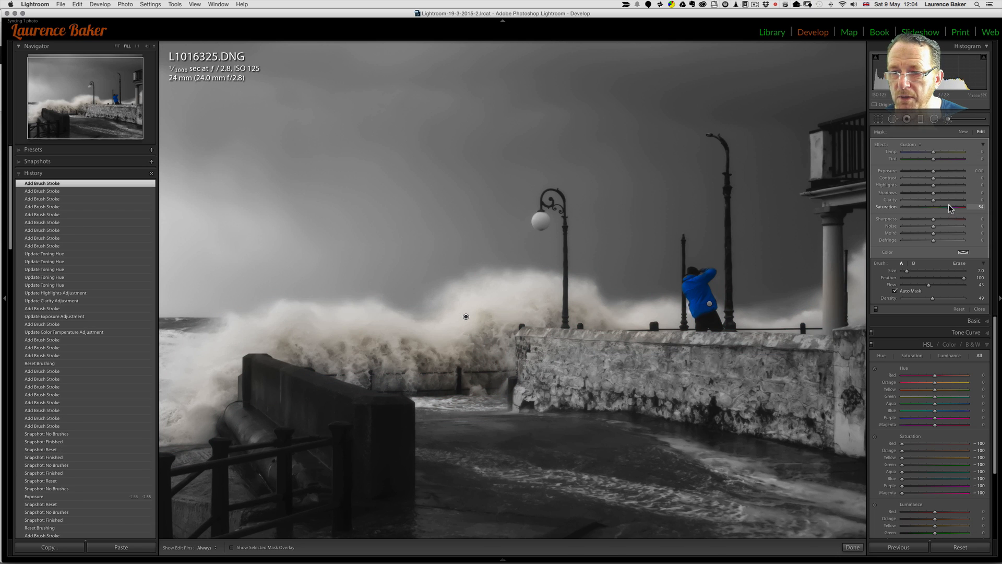
Try stronger and weaker saturation on the wave, settling on Saturation 55, and set Temp to -50.
drag(949, 208, 957, 207)
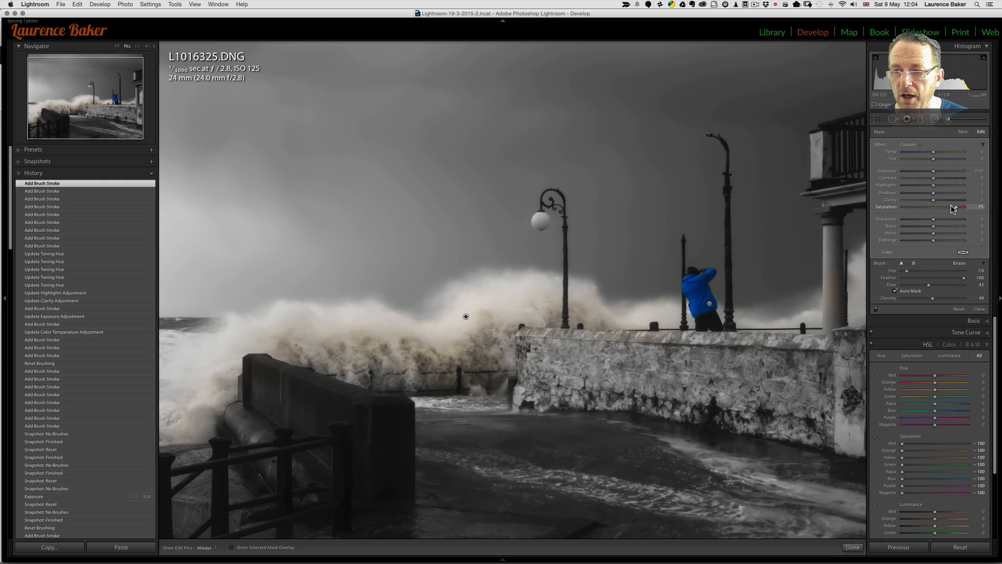
drag(963, 208, 967, 208)
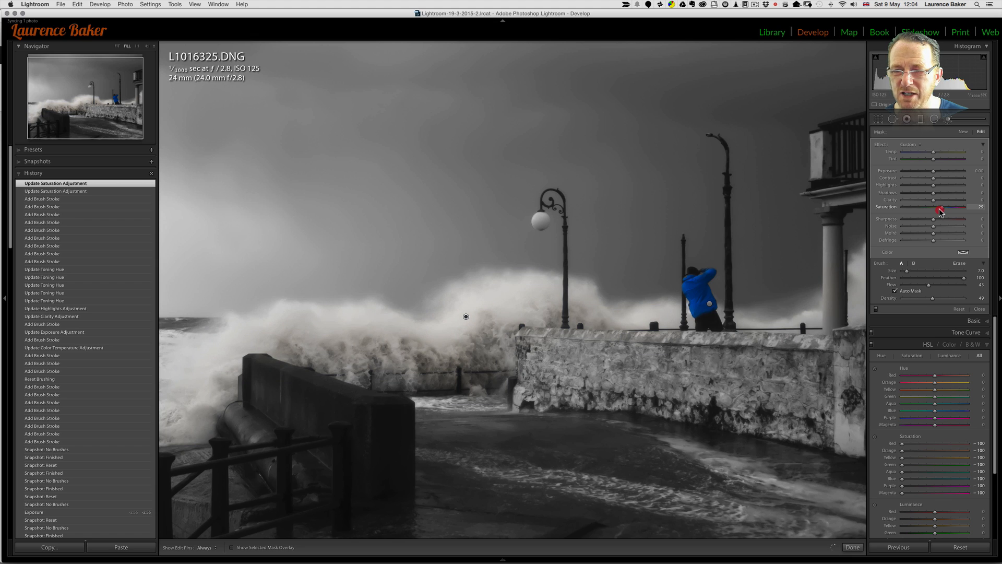
drag(946, 209, 951, 208)
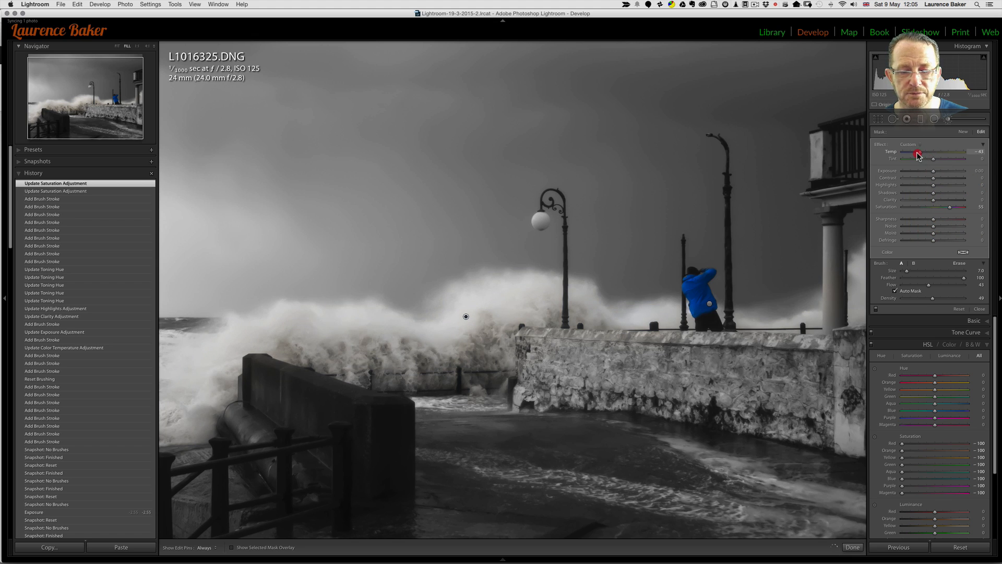
drag(917, 155, 915, 156)
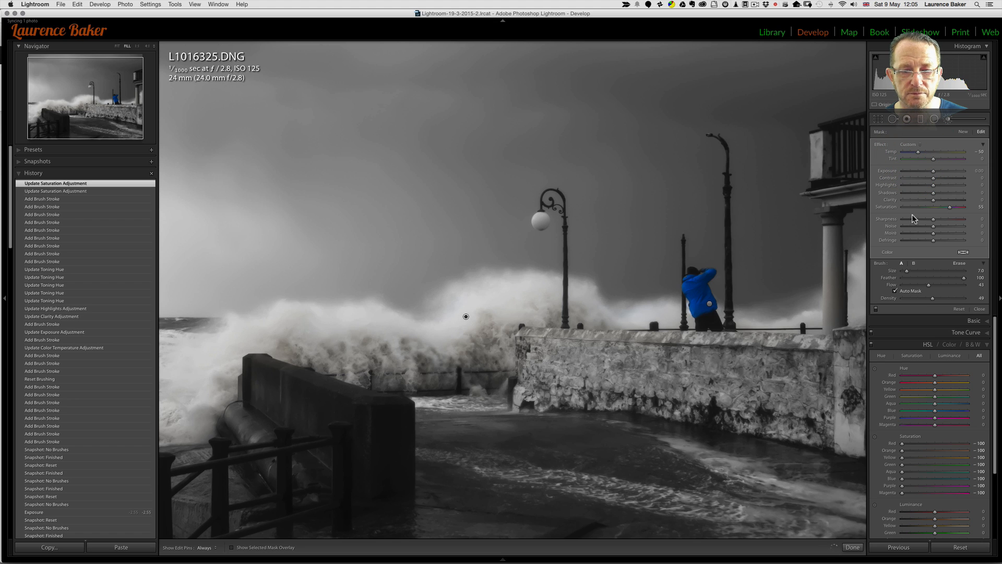
Try blue, orange and teal tints on the wave, settle on a pale orange, and set Temp to -31 and Tint to -29.
click(962, 253)
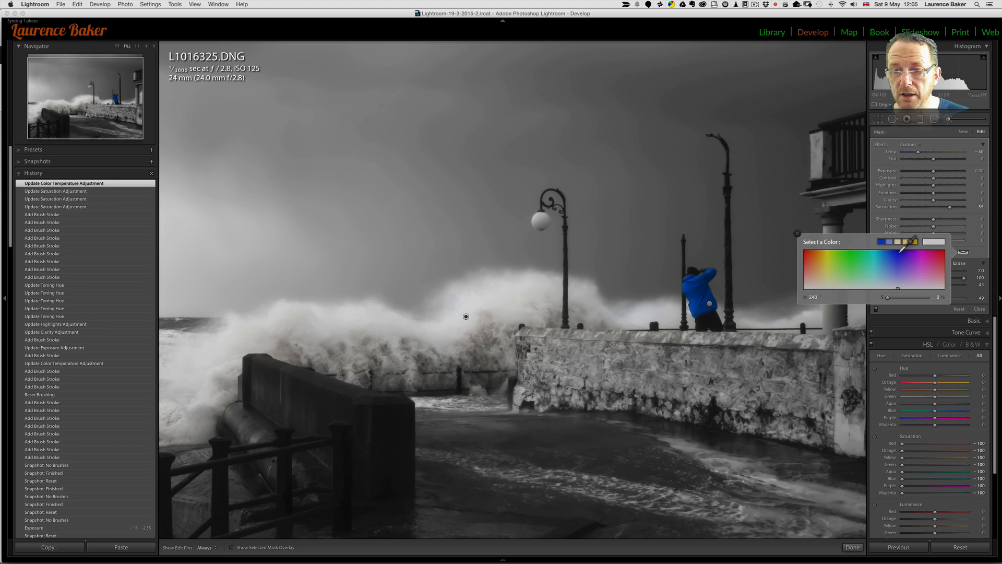
click(897, 256)
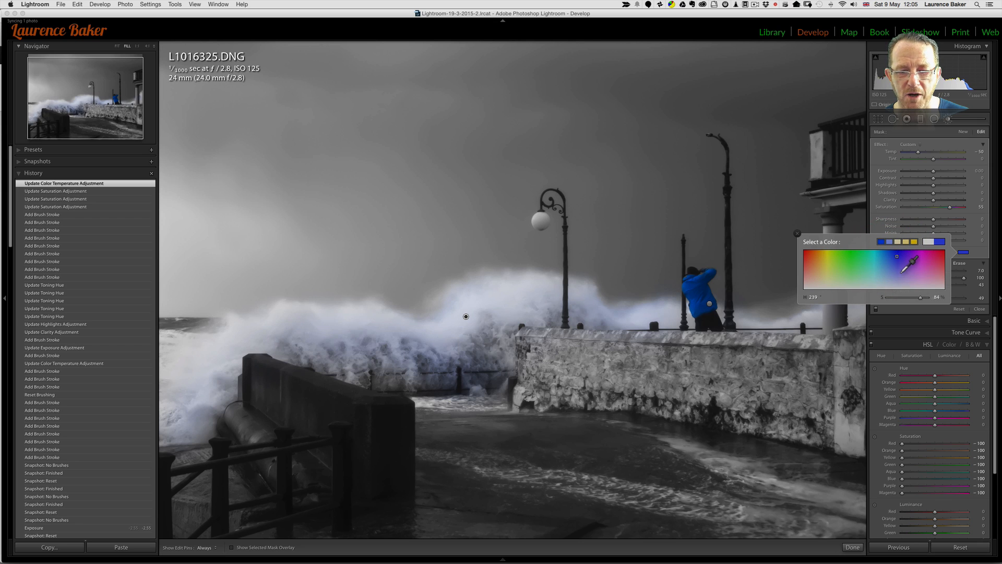
click(893, 283)
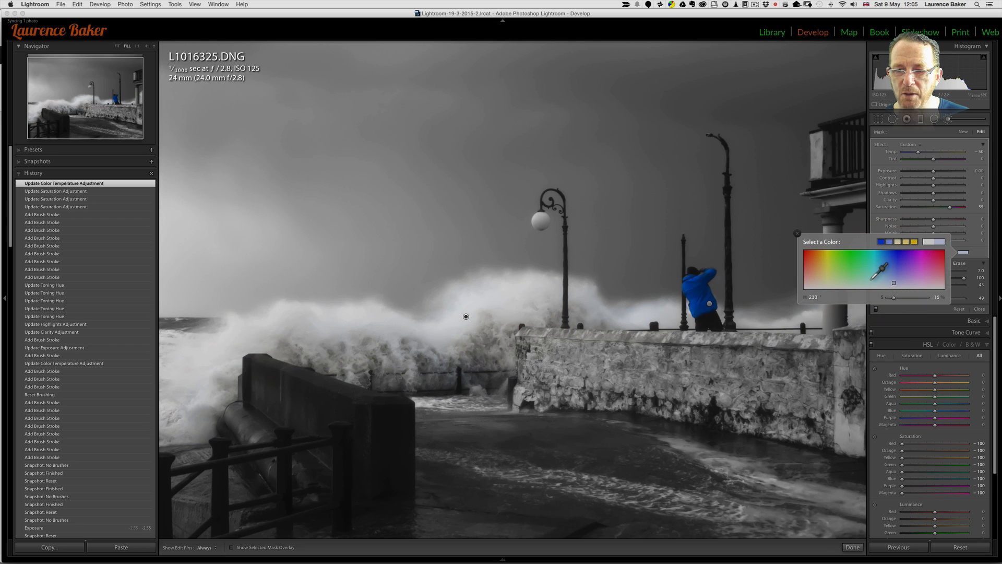
click(820, 280)
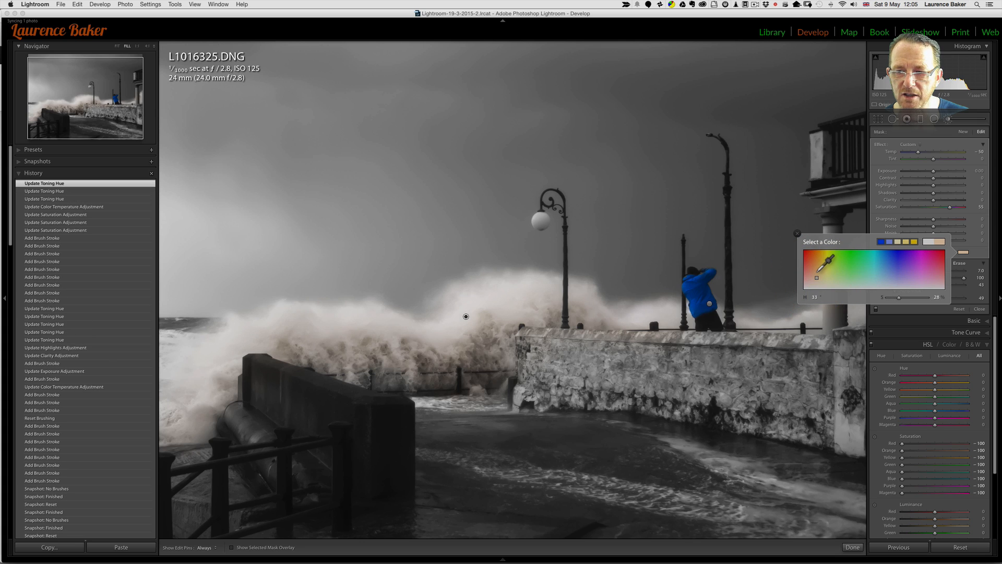
click(812, 275)
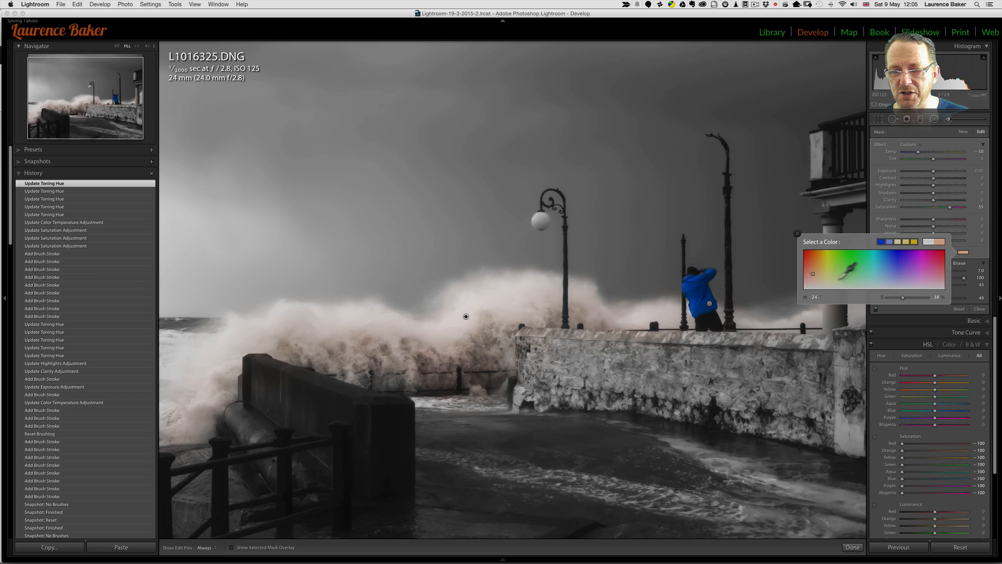
click(868, 281)
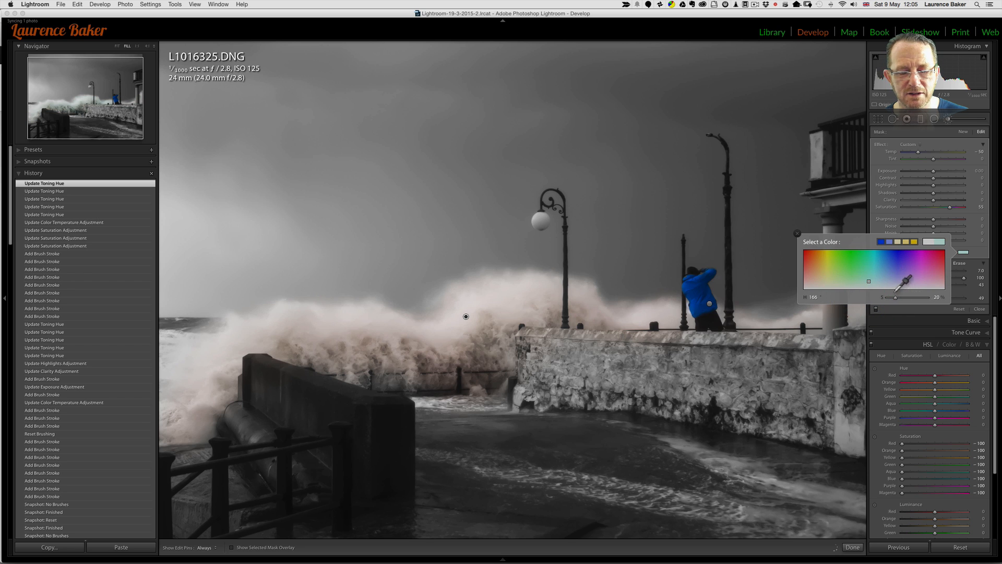
click(813, 282)
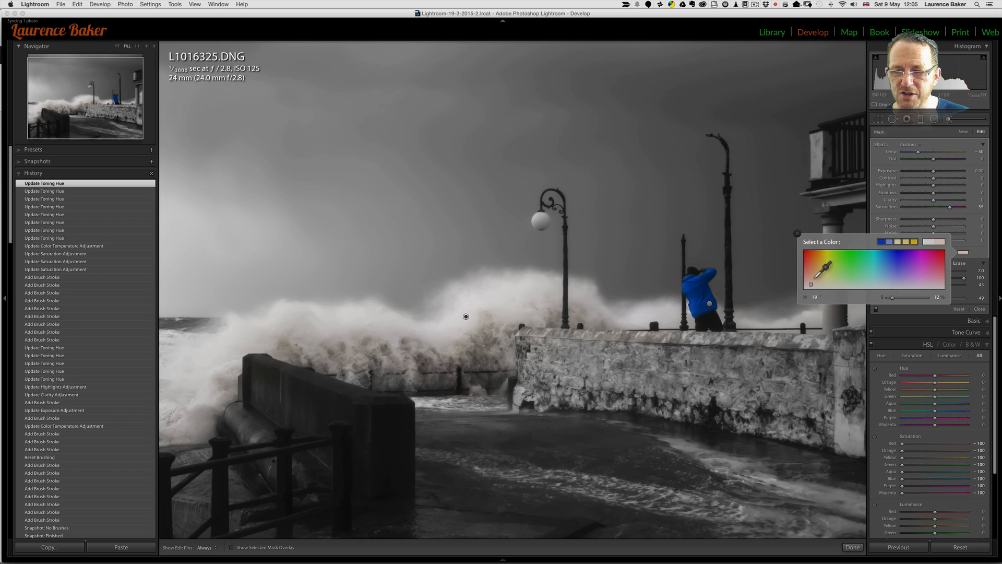
click(813, 279)
click(798, 235)
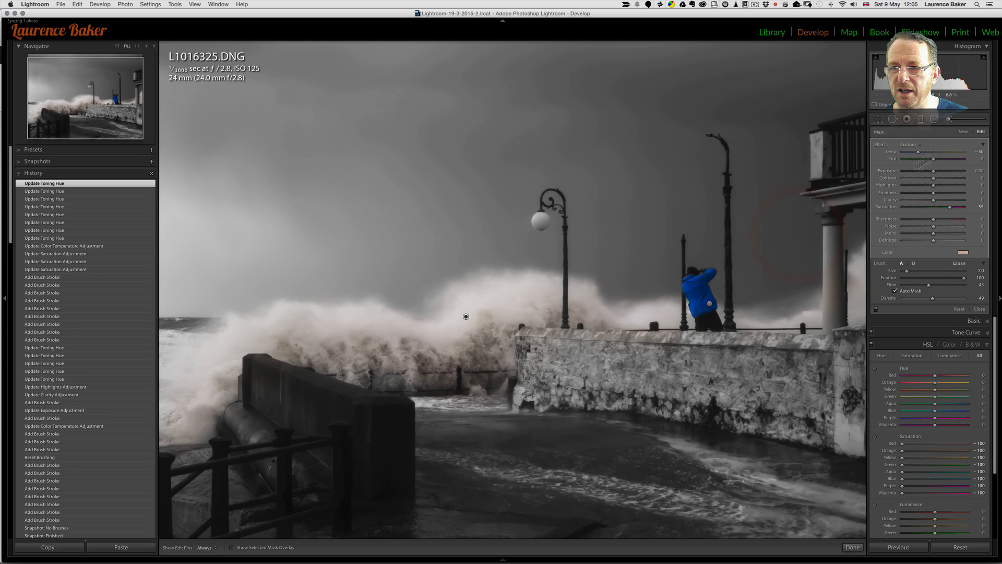
mouse_move(921, 151)
mouse_down()
mouse_move(950, 155)
mouse_move(927, 159)
mouse_up()
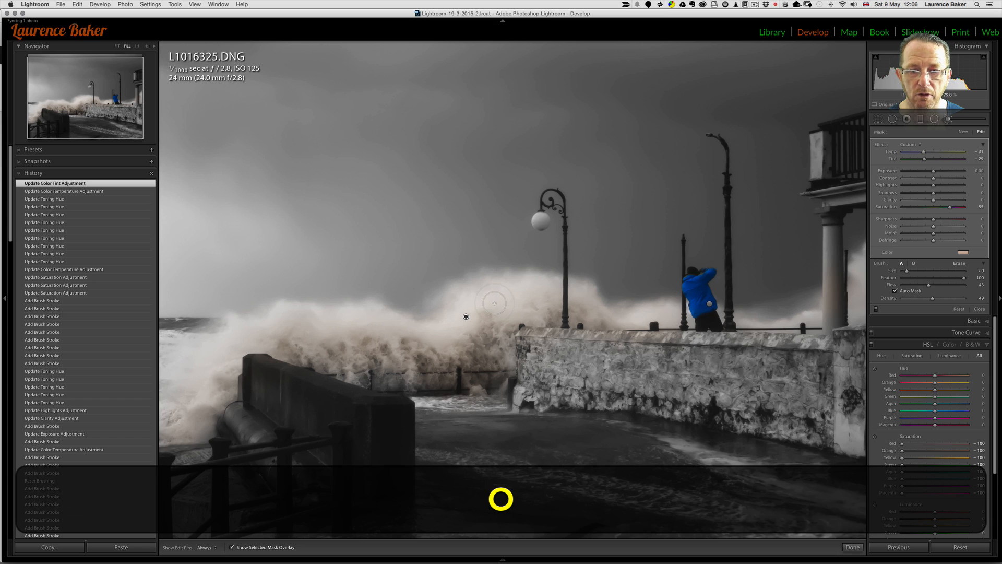
Show the wave's mask overlay, add a dab on the stone wall, switch the overlay to green, and select the jacket's mask.
key(o)
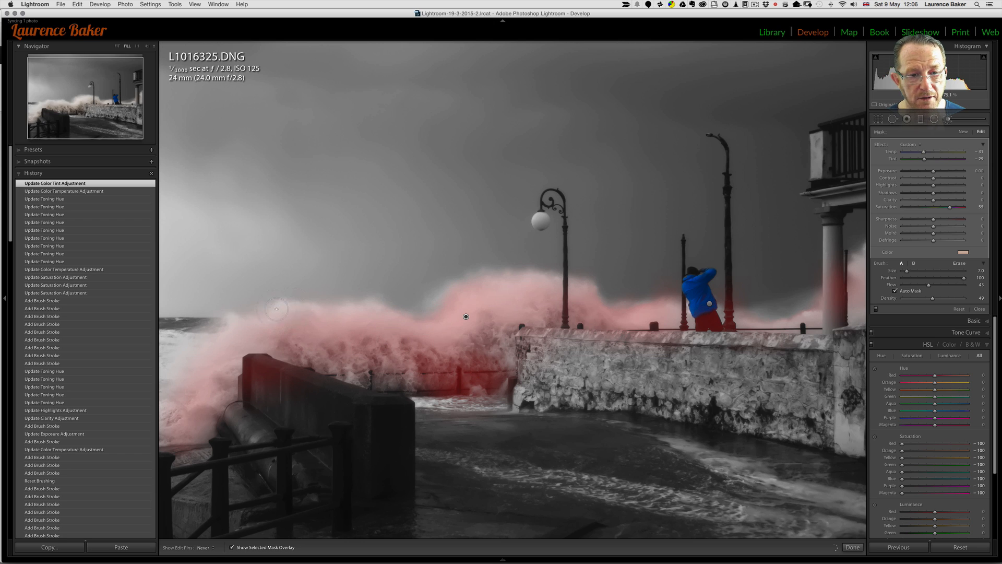
click(613, 373)
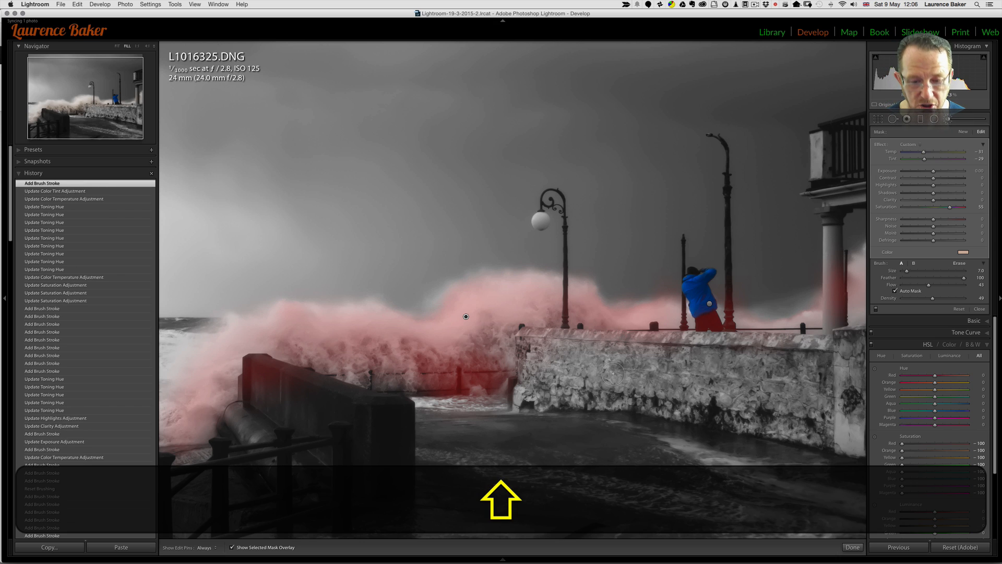
key(shift+o)
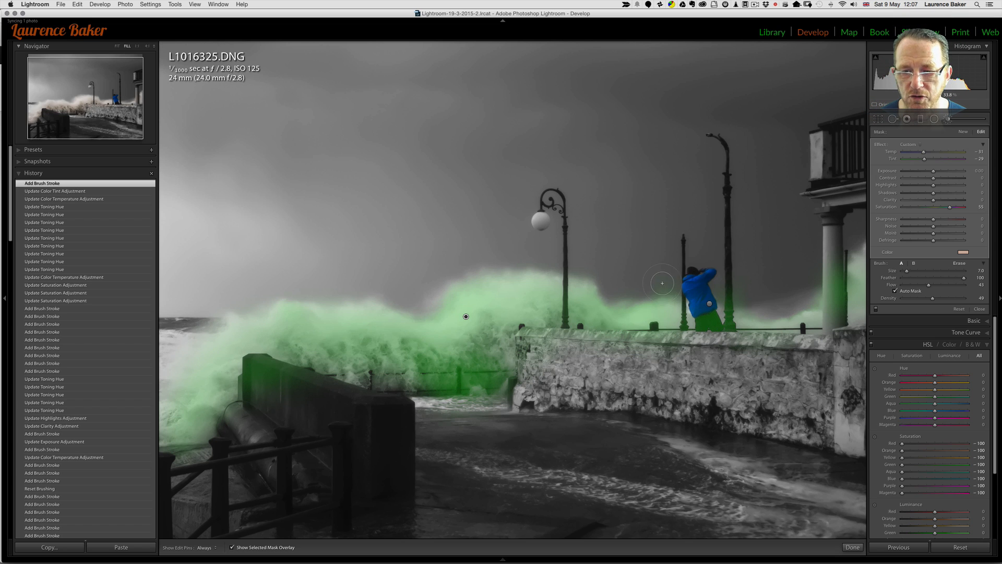
click(710, 304)
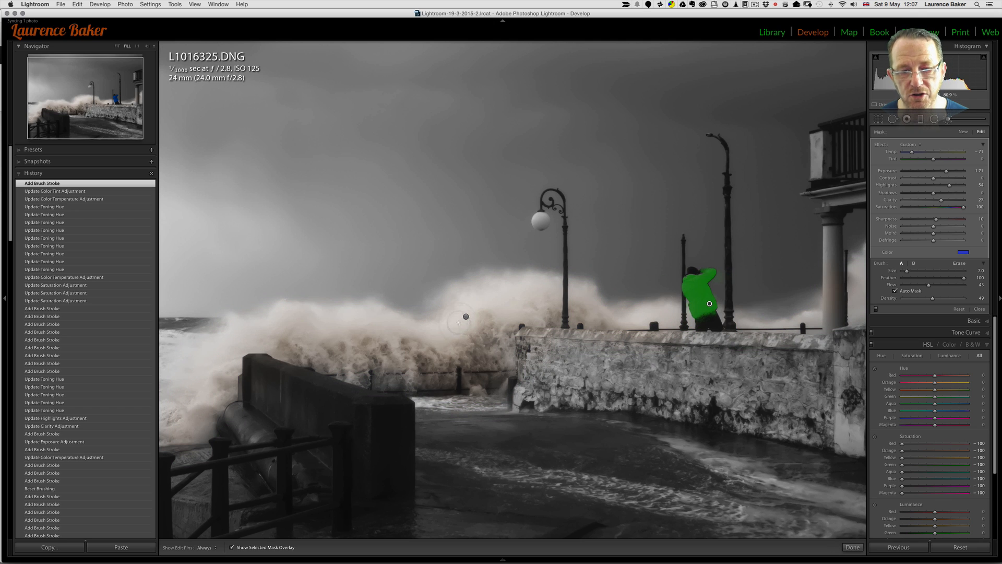